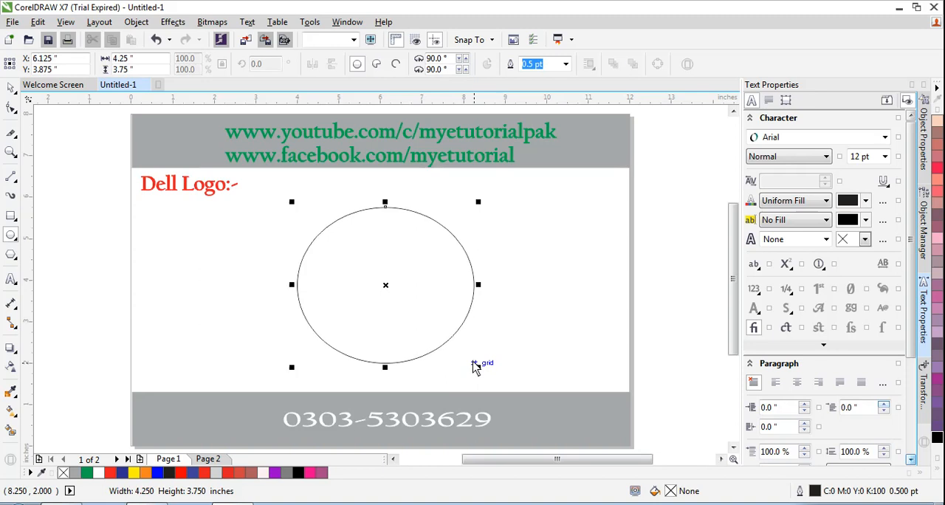
Step: Compare outline widths of 16, 24 and 12 pt on the ellipse and settle on 16 pt
key(space)
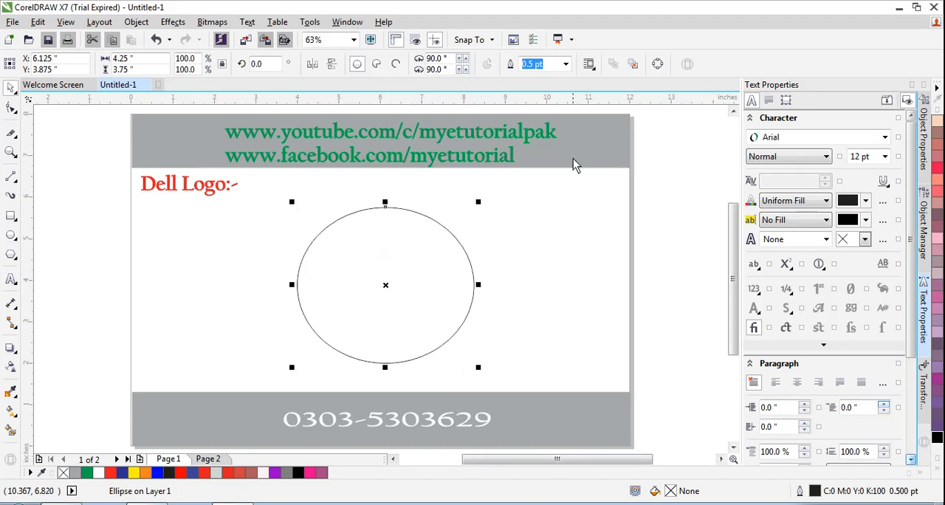
click(565, 64)
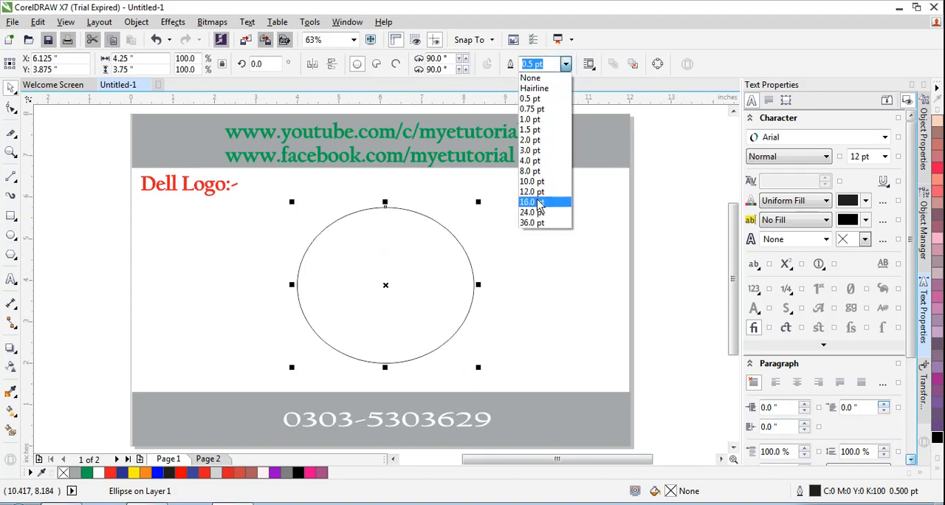
click(540, 204)
click(565, 64)
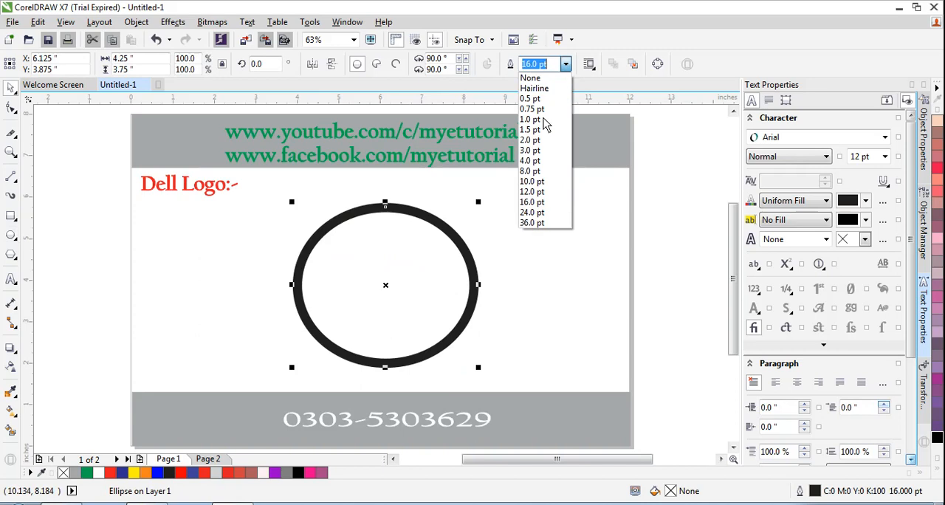
click(536, 216)
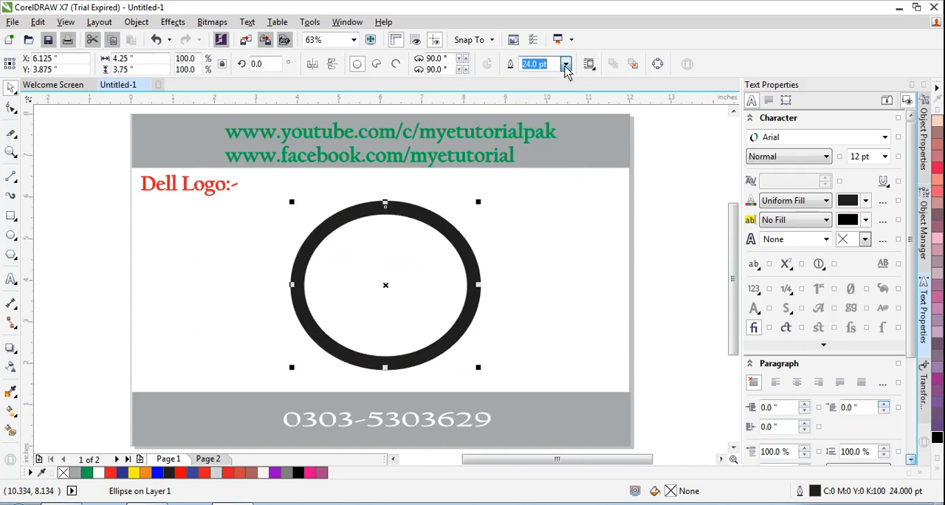
click(566, 64)
click(539, 197)
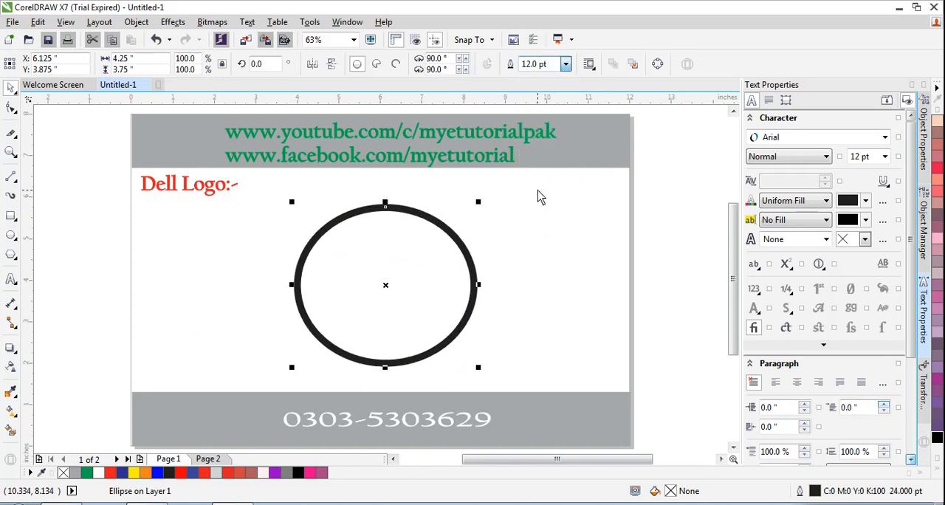
click(566, 65)
click(533, 193)
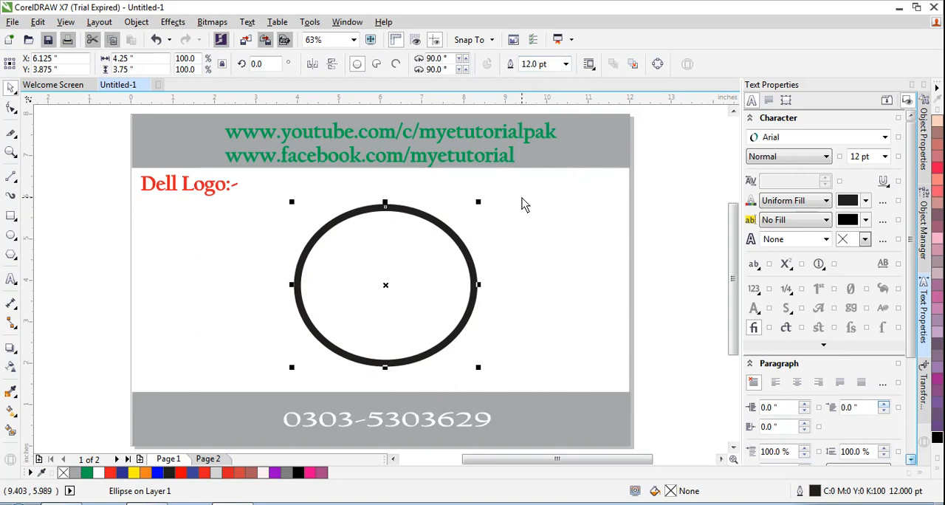
click(565, 65)
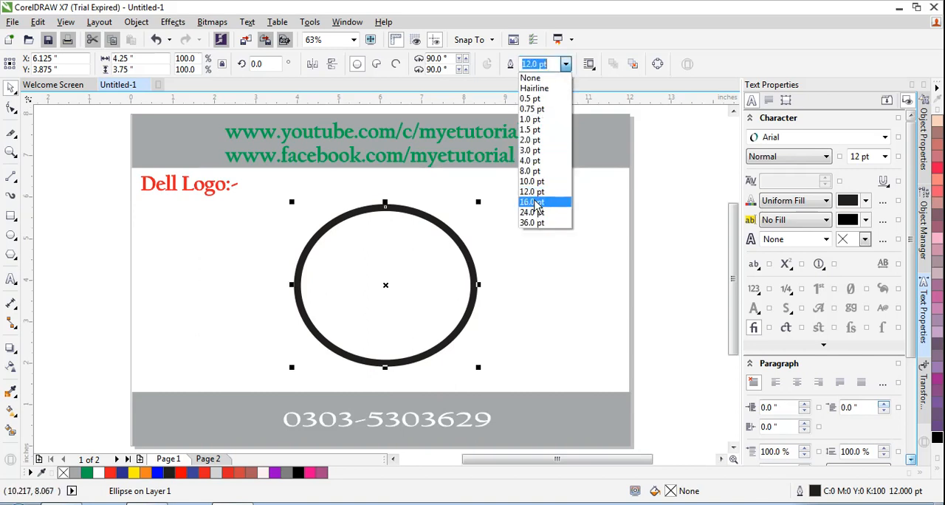
click(532, 202)
Step: Scale the ellipse down to about 3.97 by 3.5 inches and move it below the Dell Logo heading
drag(477, 201, 472, 211)
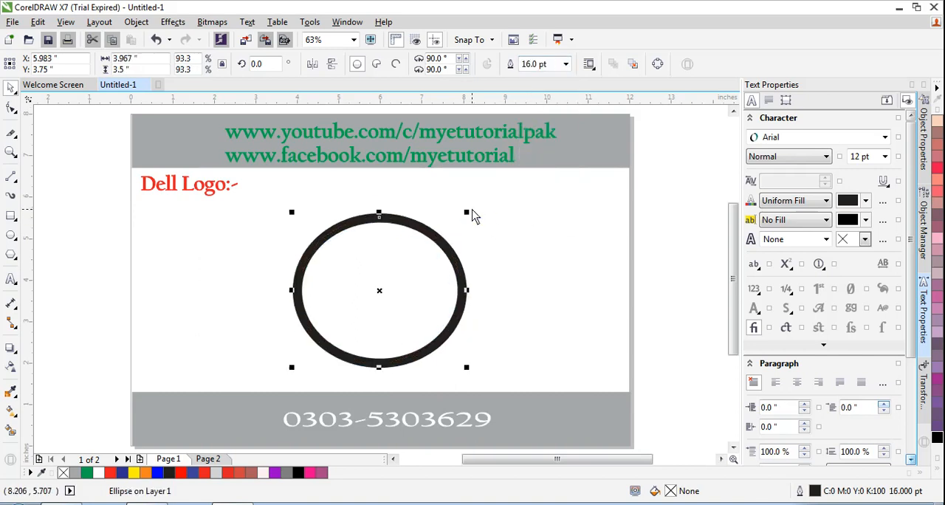
click(527, 214)
drag(380, 274, 244, 274)
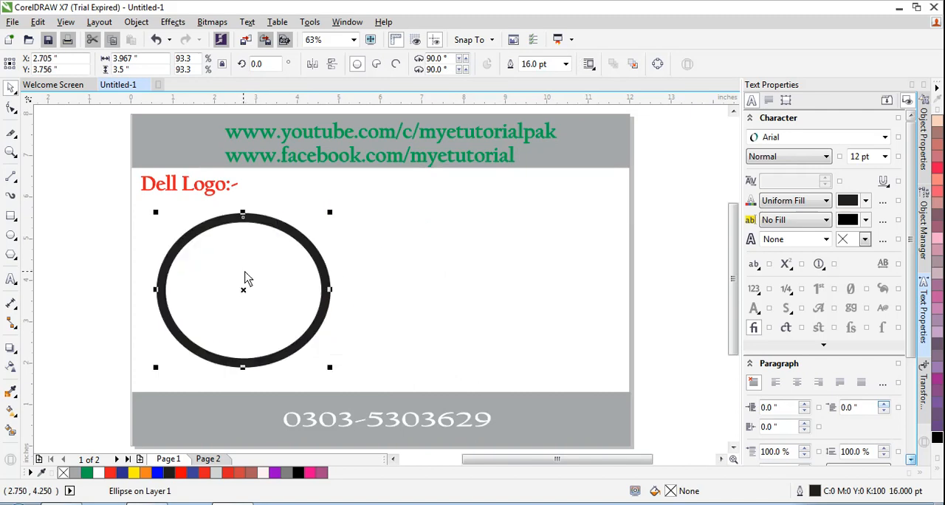
Step: Change the ellipse's outline colour to Blue (C100 M100 Y0 K0)
click(937, 472)
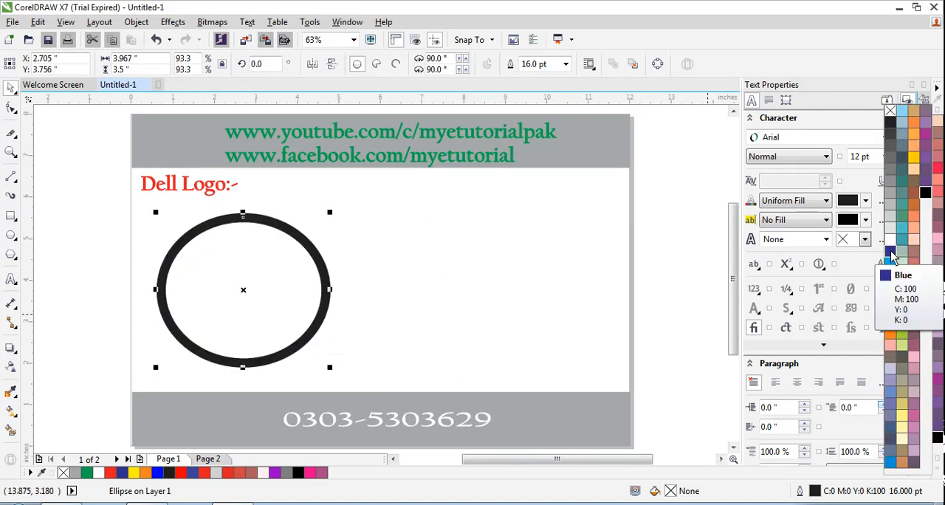
drag(891, 256, 861, 281)
click(376, 247)
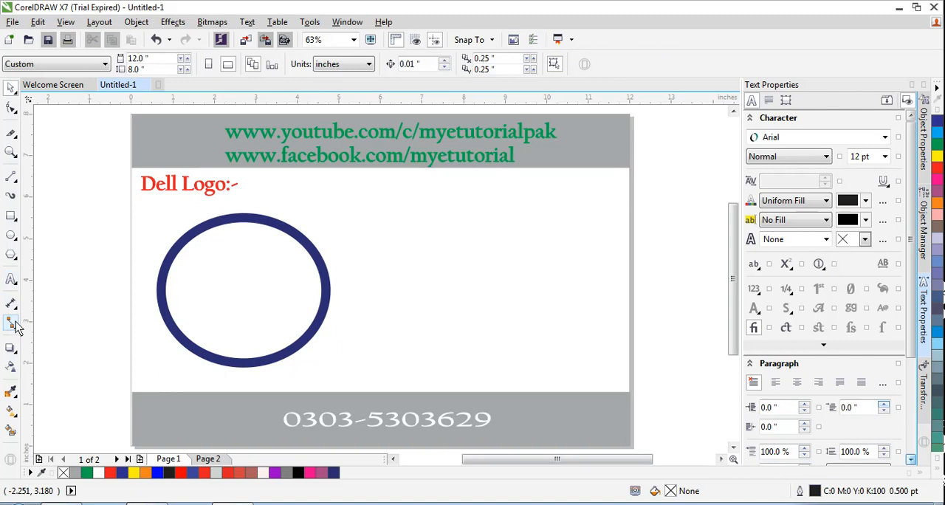
Step: Add the artistic text "D" in the empty page area to the right of the ellipse
click(11, 279)
click(411, 248)
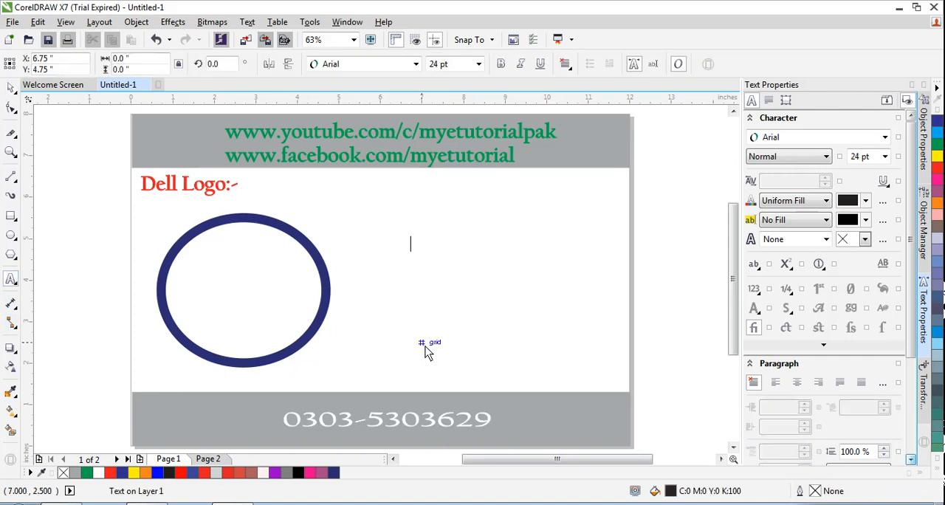
text(d)
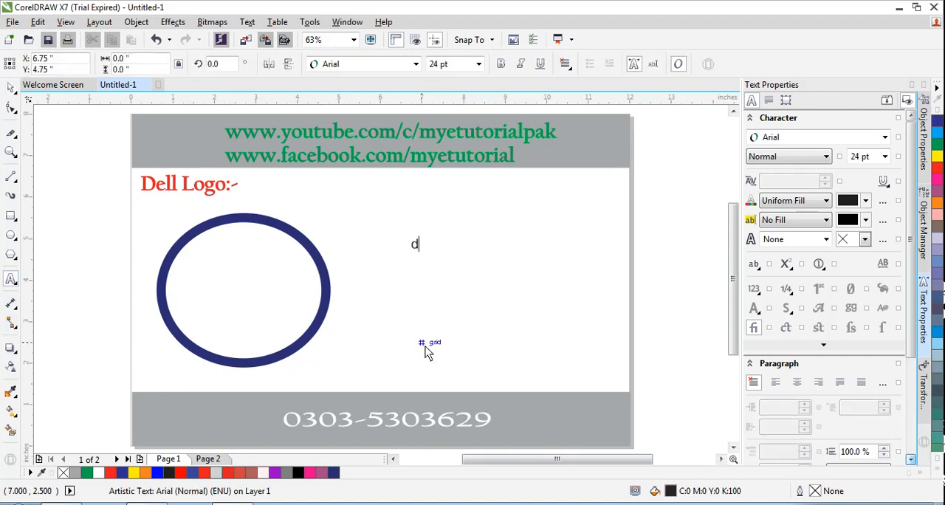
key(BackSpace)
text(D)
key(Escape)
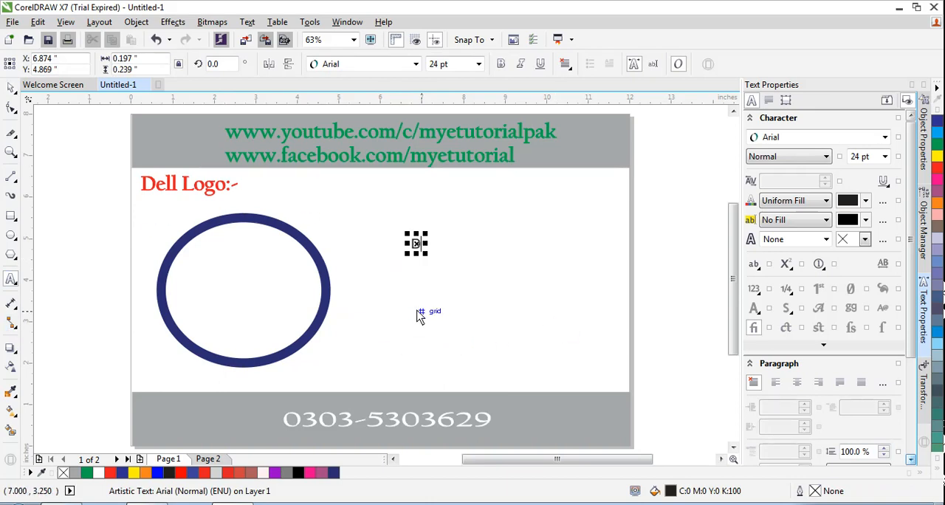
Step: Add a separate artistic text "E" below the letter D
click(419, 313)
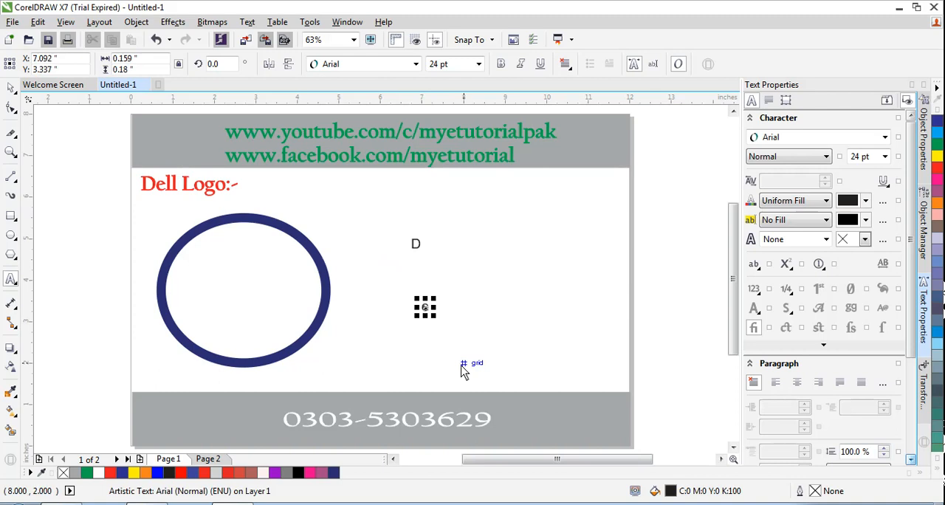
key(BackSpace)
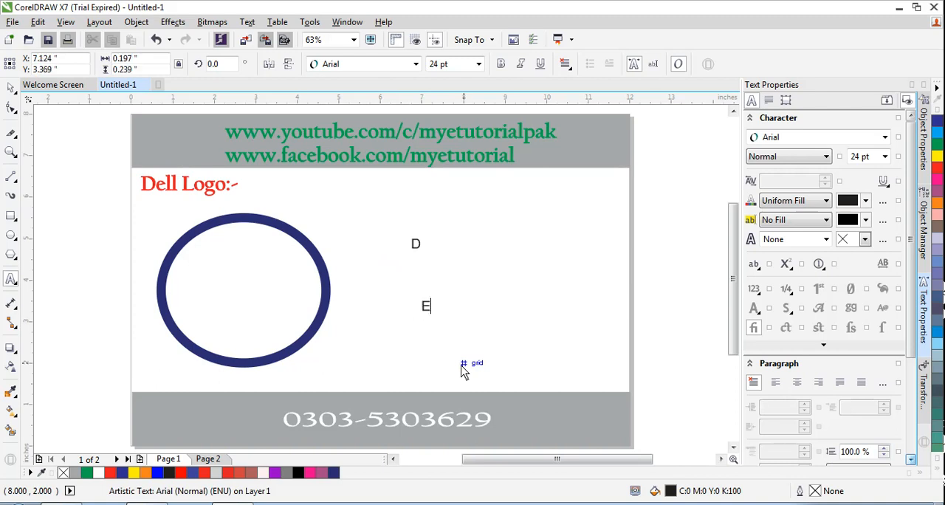
click(14, 91)
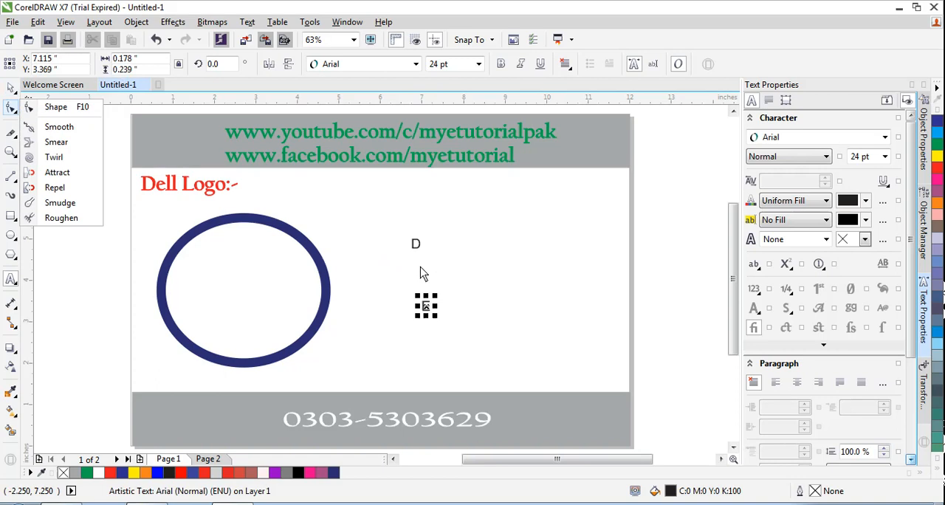
click(11, 87)
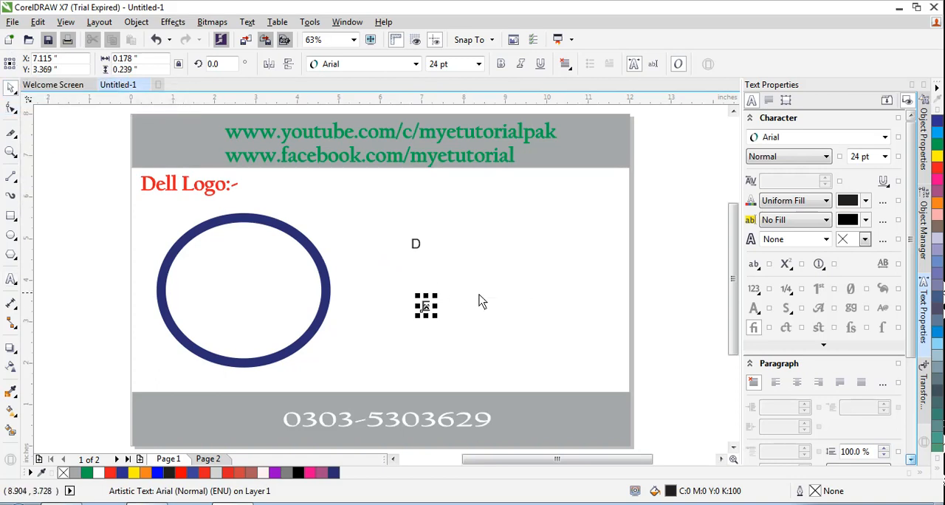
Step: Enlarge the letter E to 100 pt and tilt it counterclockwise to a rotation of about 34 degrees
click(428, 308)
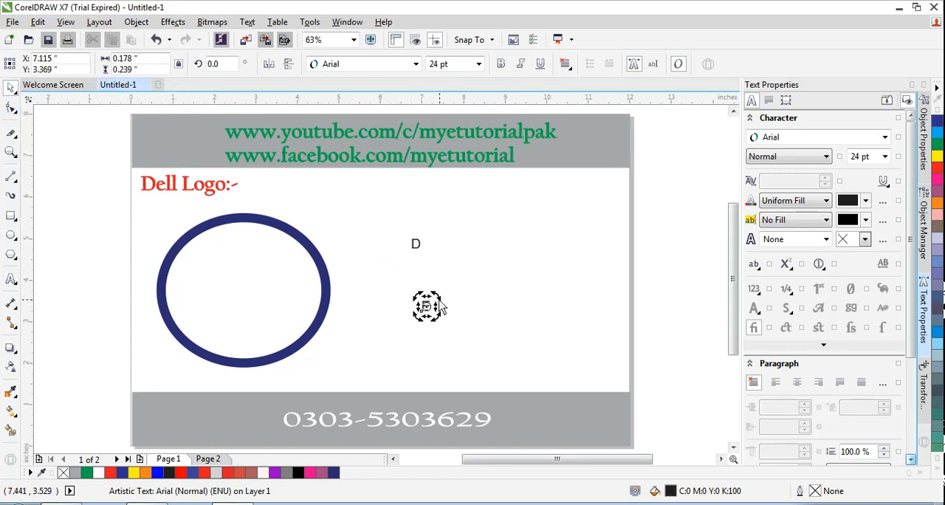
drag(439, 303, 434, 304)
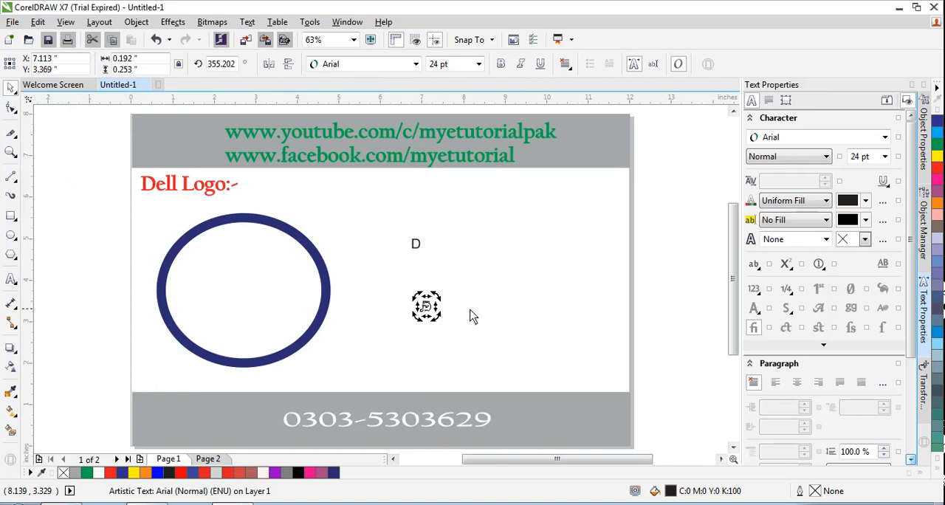
click(426, 336)
click(429, 313)
click(477, 65)
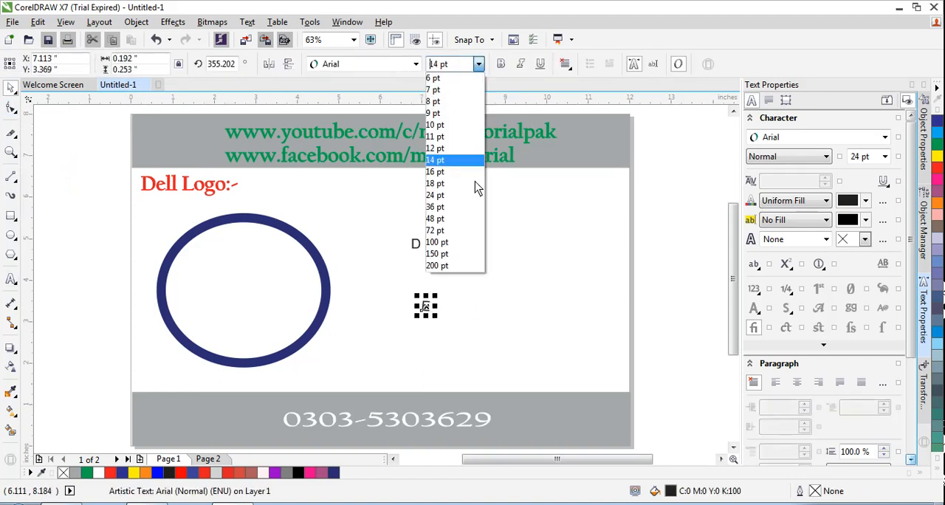
click(471, 242)
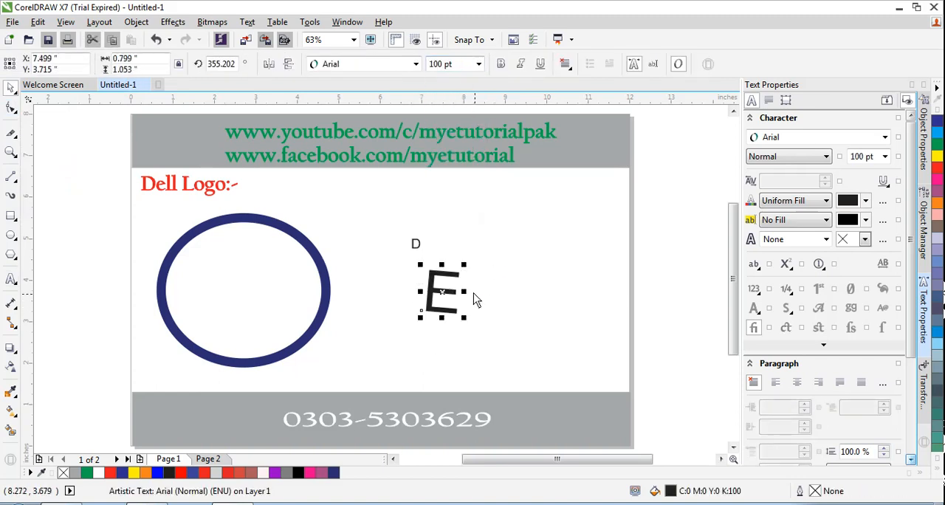
drag(465, 264, 404, 295)
Step: Move the letter D beside the tilted E and set its font size to 72 pt
click(514, 282)
click(437, 301)
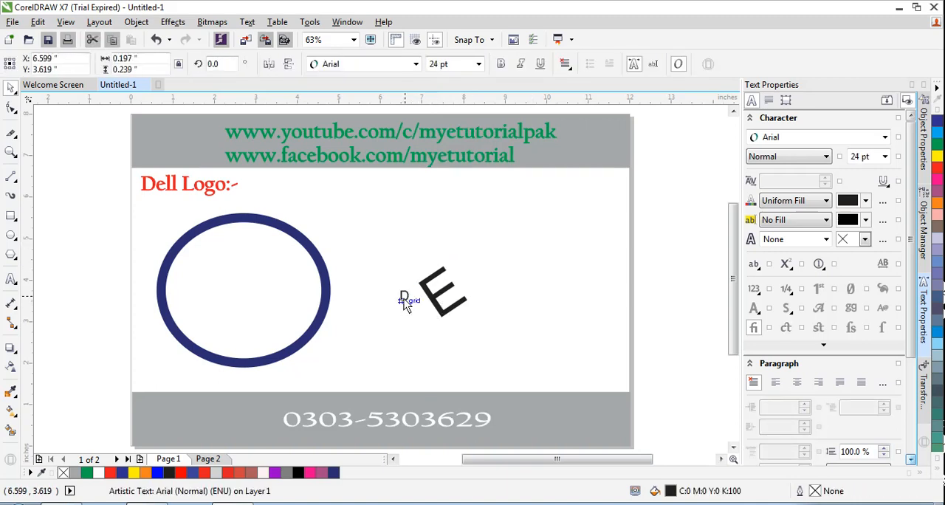
click(479, 64)
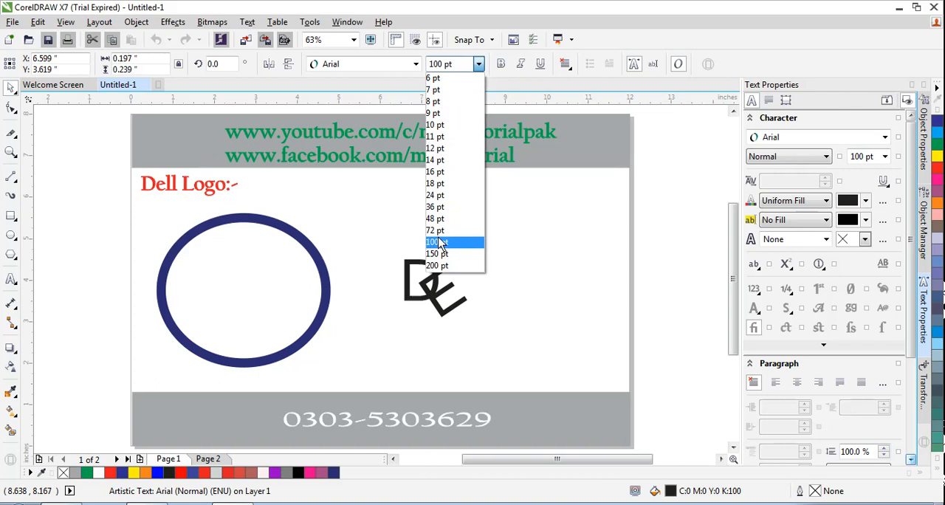
click(436, 230)
Step: Set the tilted E's font size to 72 pt and place it directly against the right side of the D
click(445, 295)
drag(445, 295, 451, 291)
click(478, 64)
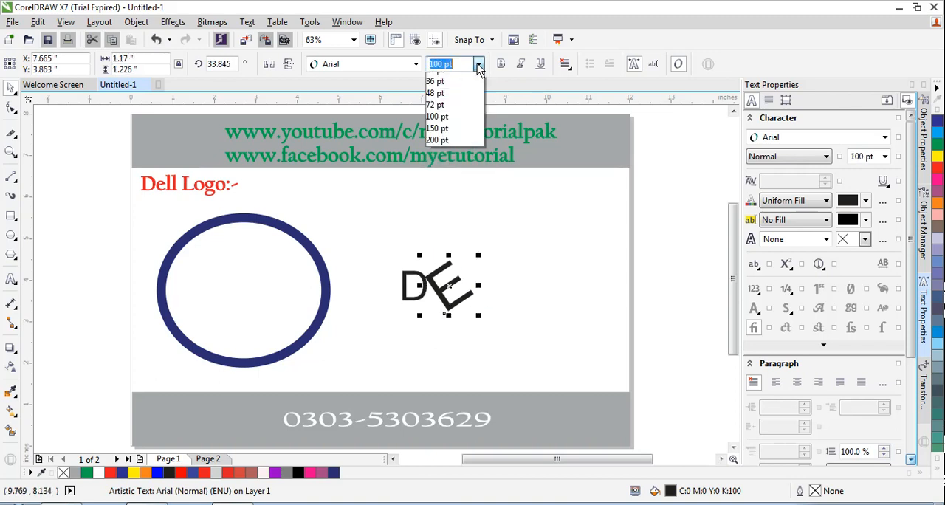
click(435, 230)
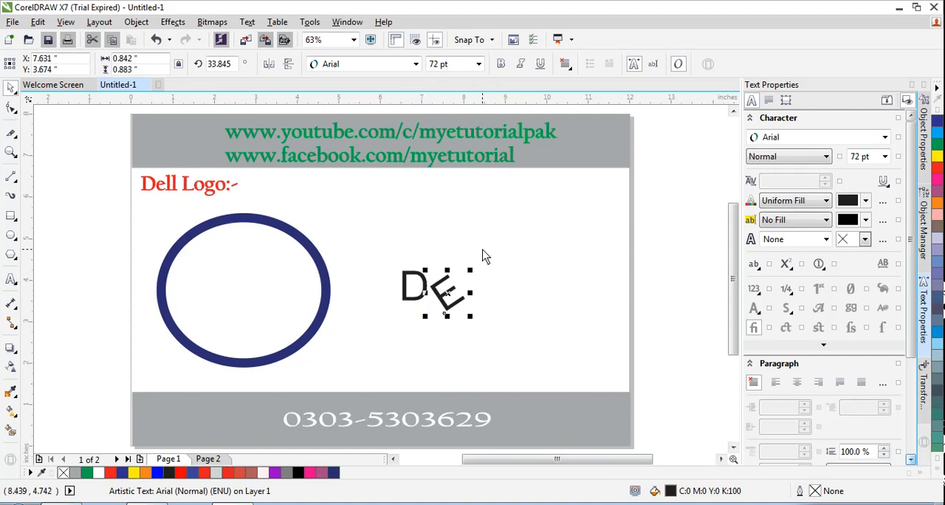
drag(450, 288, 440, 284)
click(484, 360)
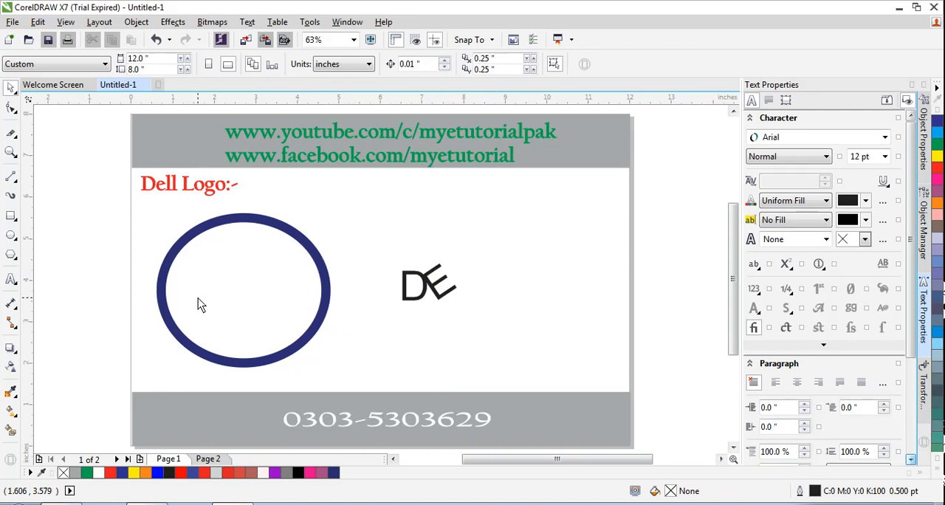
Step: Add the artistic text "LL" to the right of the tilted E
click(11, 279)
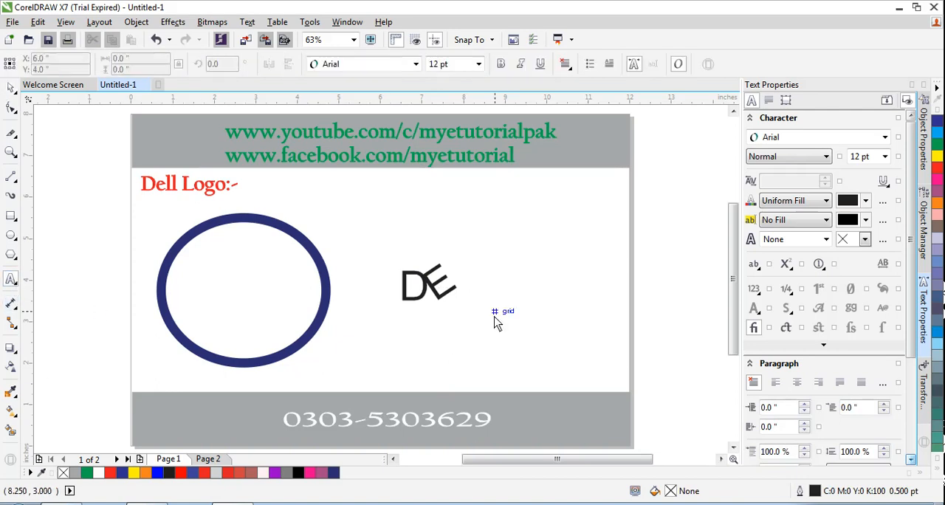
click(463, 281)
text(LL)
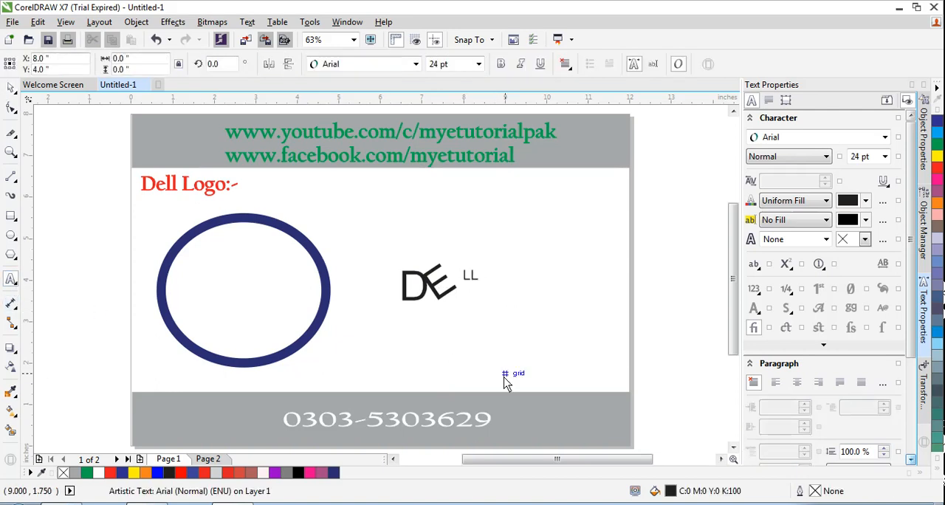
key(Escape)
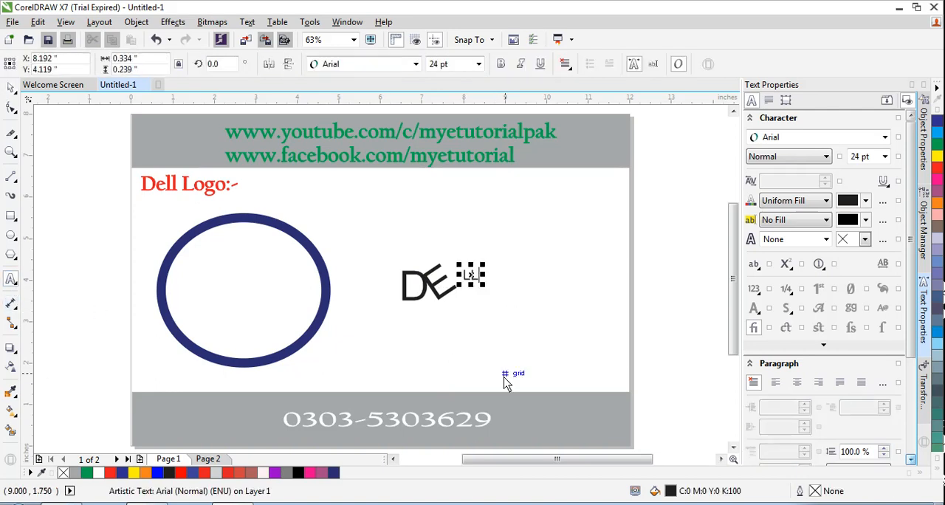
Step: Try to set the font size of the LL text to 72 pt
click(479, 64)
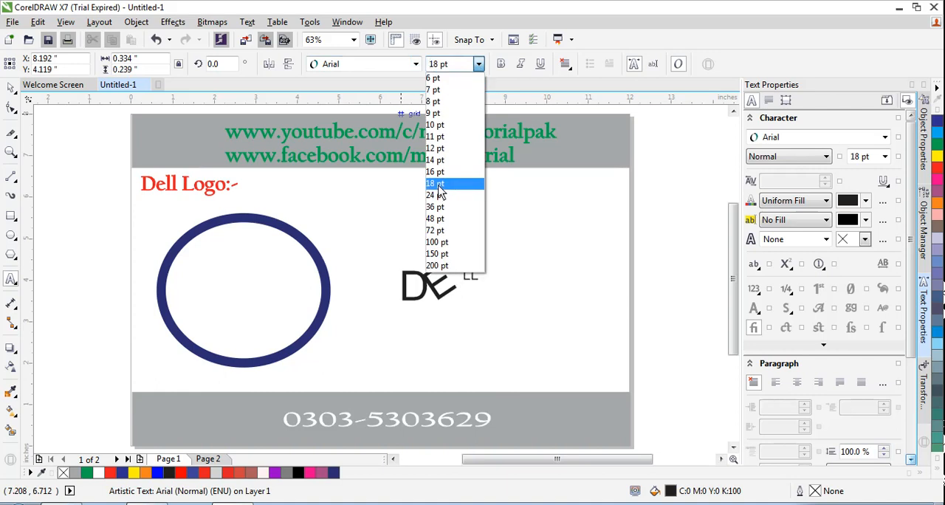
click(441, 233)
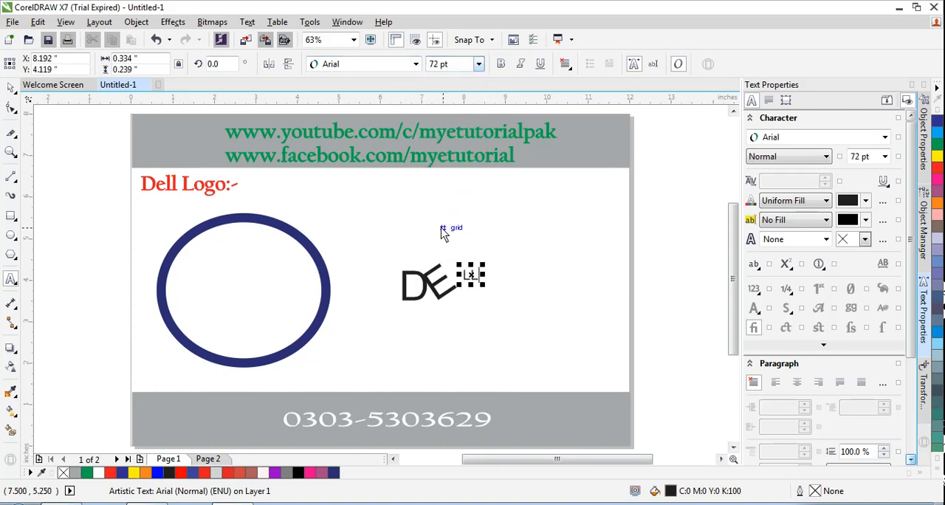
click(11, 108)
click(471, 275)
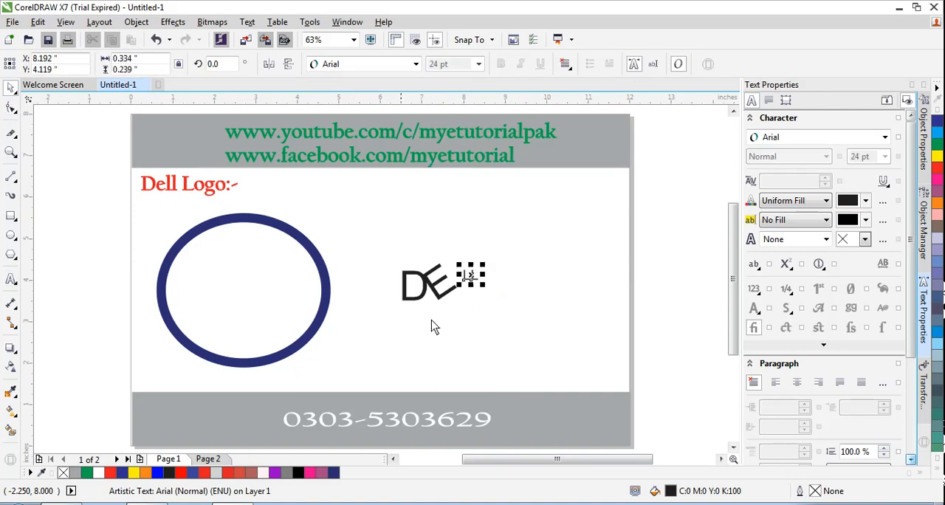
click(474, 277)
click(528, 305)
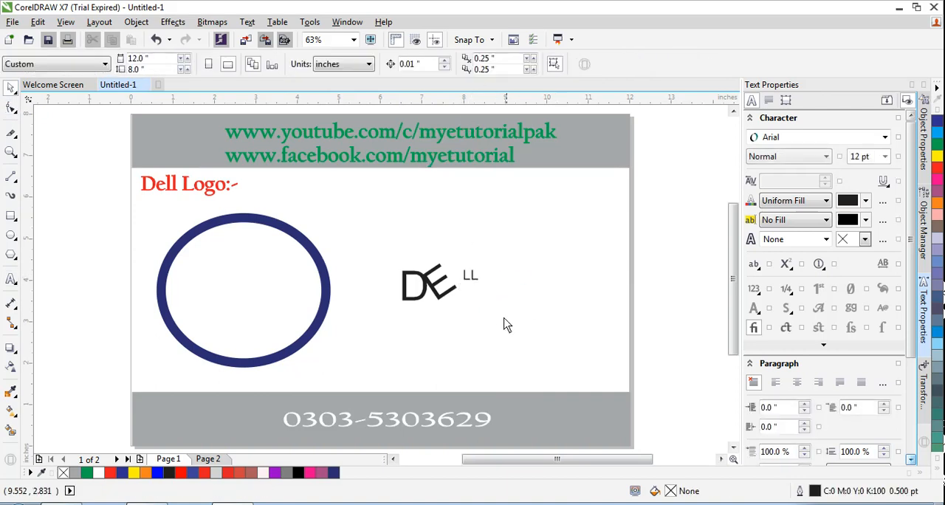
Step: Set the LL text's font size to 72 pt and place it to the right of the tilted E, level with the D
click(470, 279)
click(479, 65)
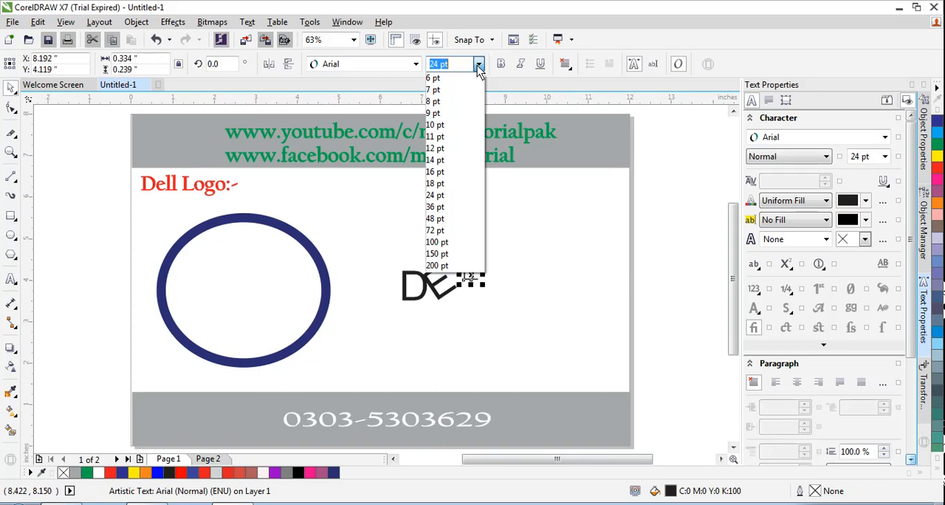
click(443, 230)
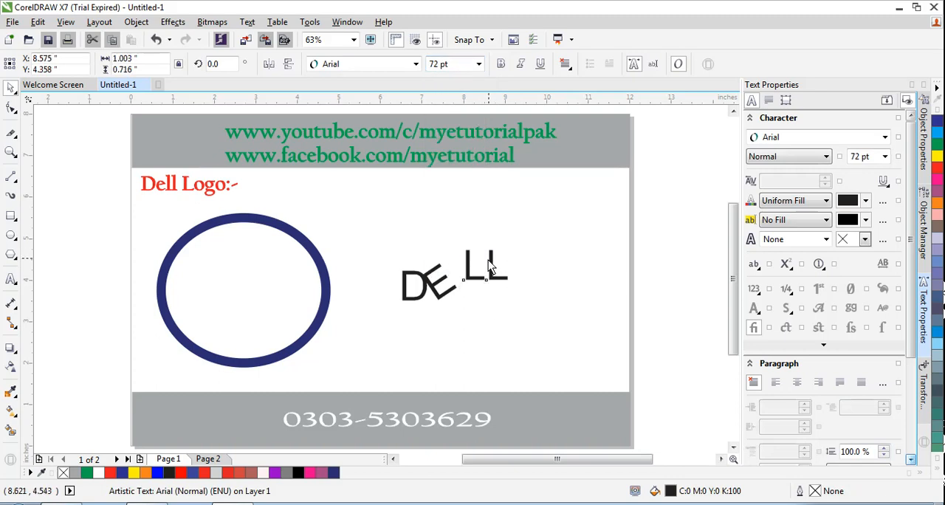
drag(488, 260, 482, 279)
click(383, 283)
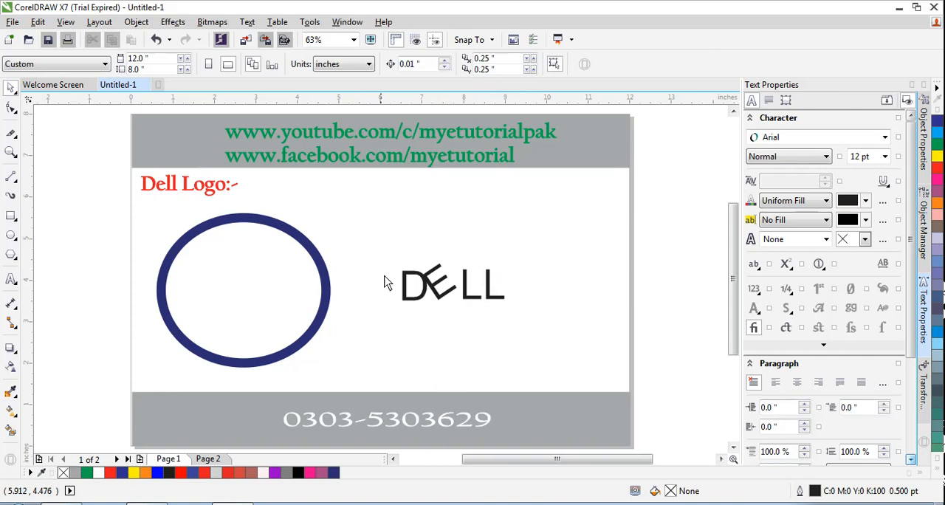
Step: Tighten the letter spacing by moving the tilted E against the LL and the D closer to the E
click(465, 293)
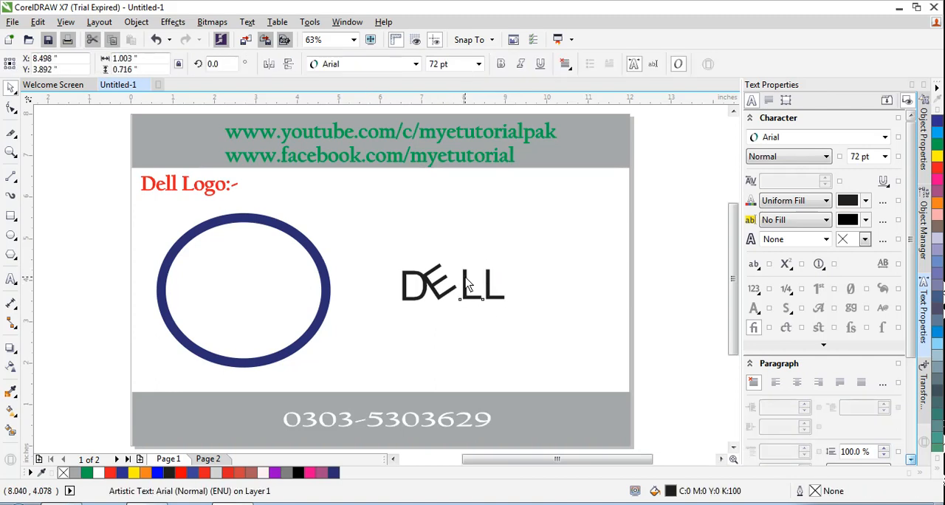
mouse_move(462, 280)
mouse_down()
mouse_move(469, 279)
mouse_move(446, 293)
mouse_move(443, 285)
mouse_up()
click(383, 286)
click(442, 281)
click(418, 292)
click(412, 281)
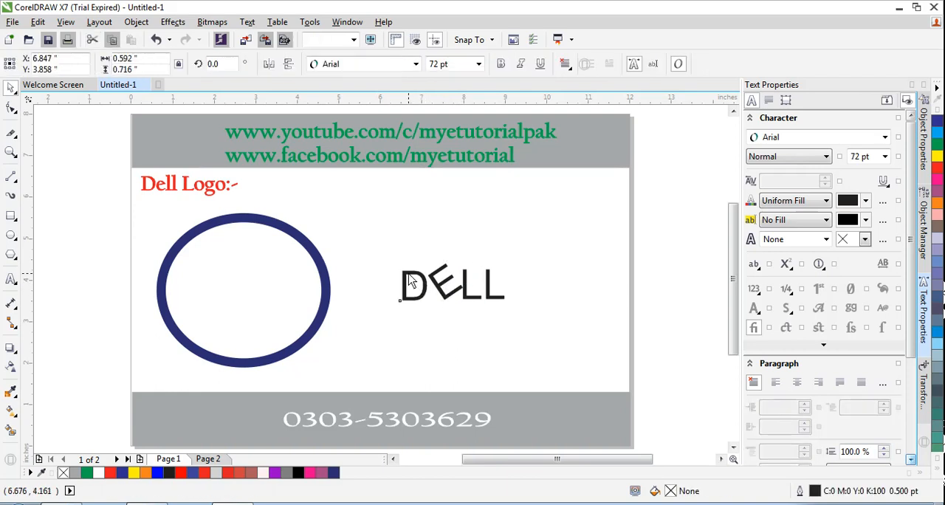
drag(415, 279, 422, 279)
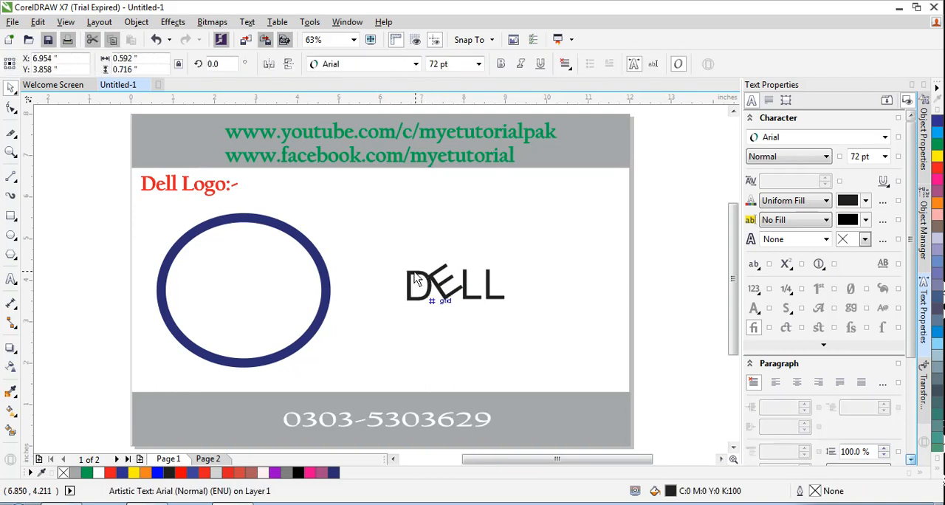
click(372, 280)
Step: Group the D, the tilted E and the LL text into one object
drag(388, 246, 529, 323)
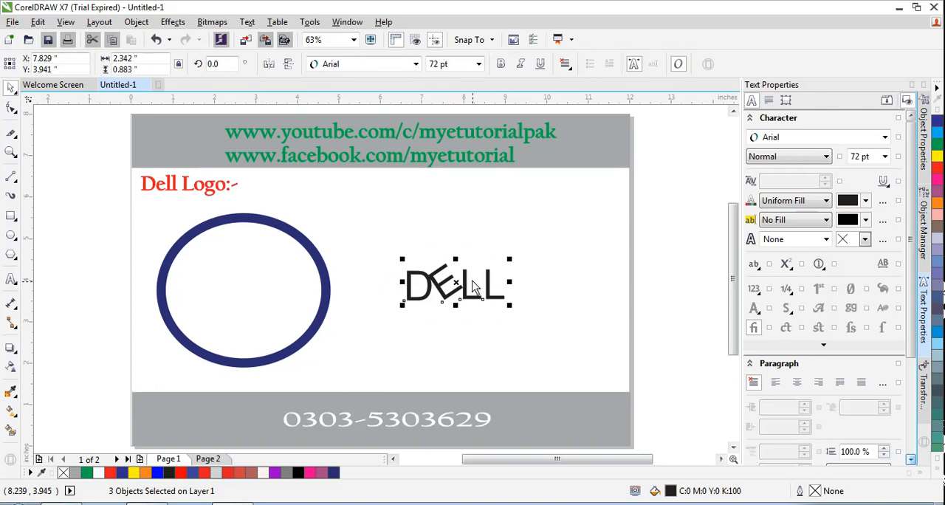
right_click(467, 275)
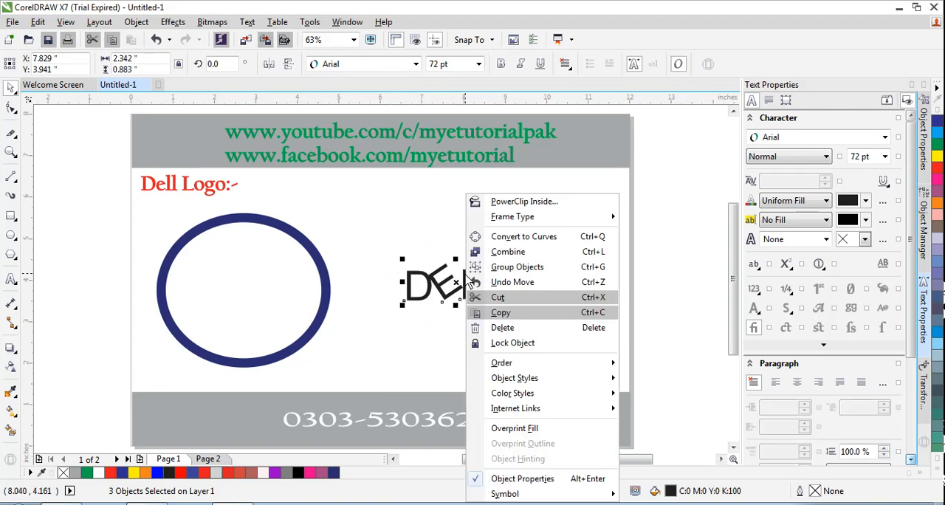
click(516, 266)
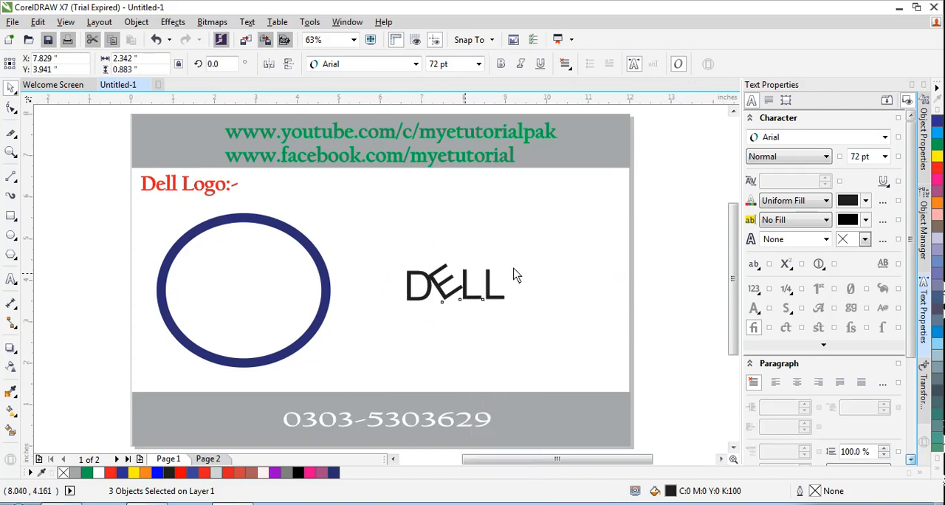
click(411, 340)
Step: Give the grouped DELL letters a blue C100 M100 Y0 K0 fill and an outline in the same blue
click(467, 284)
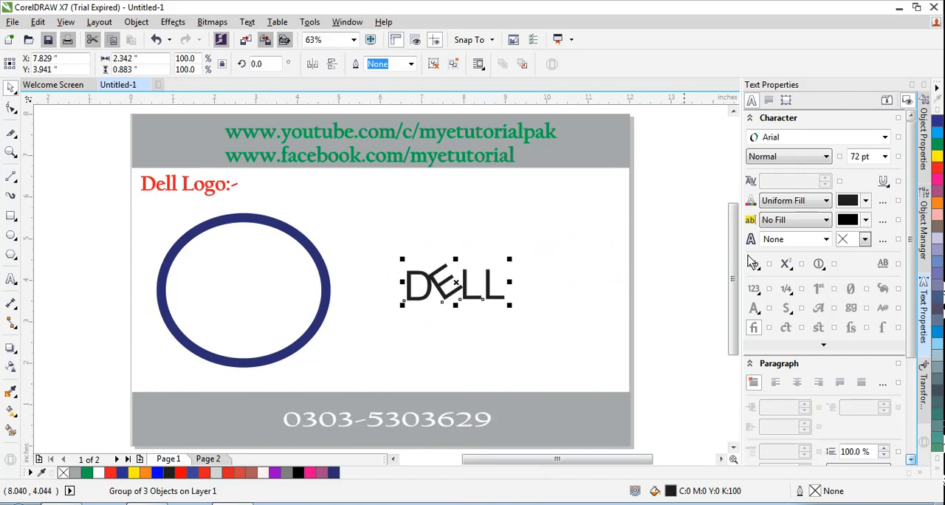
click(938, 131)
right_click(937, 131)
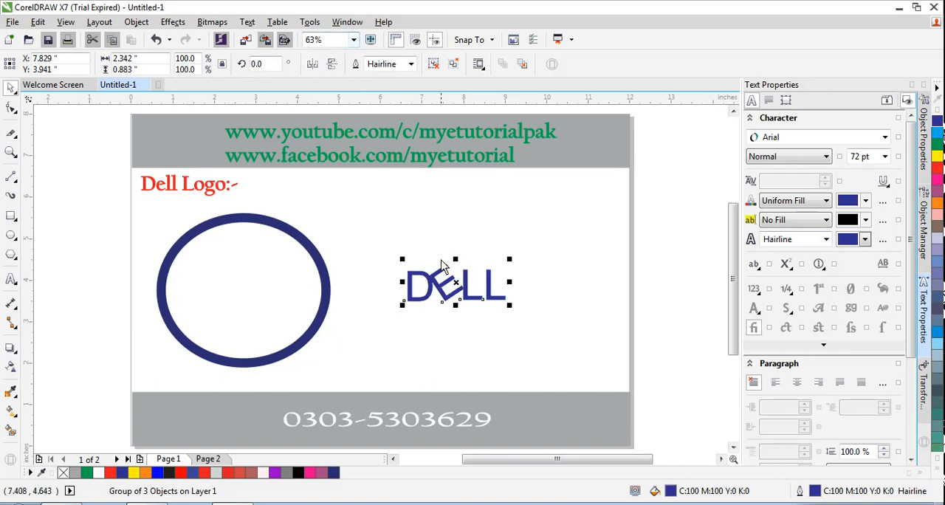
Step: Move the DELL group further right on the page and ungroup its letters
drag(385, 258, 499, 319)
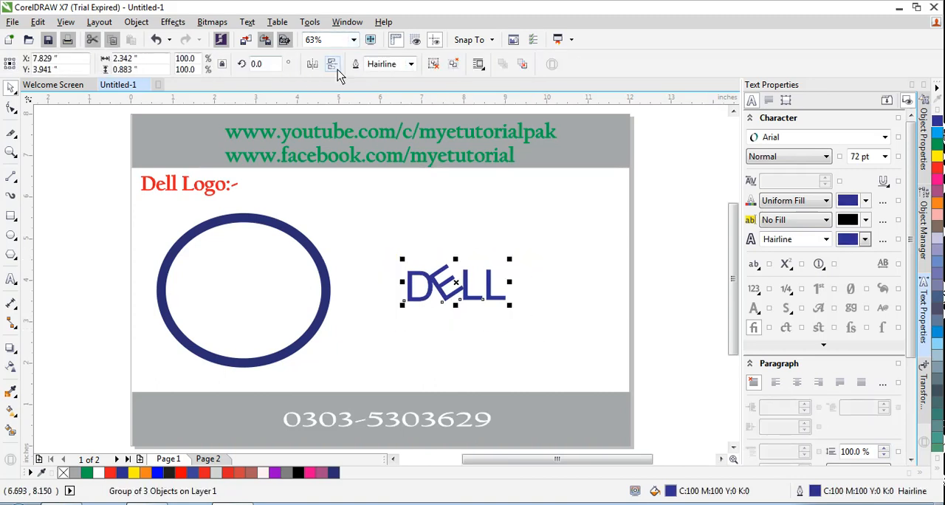
drag(452, 285, 490, 287)
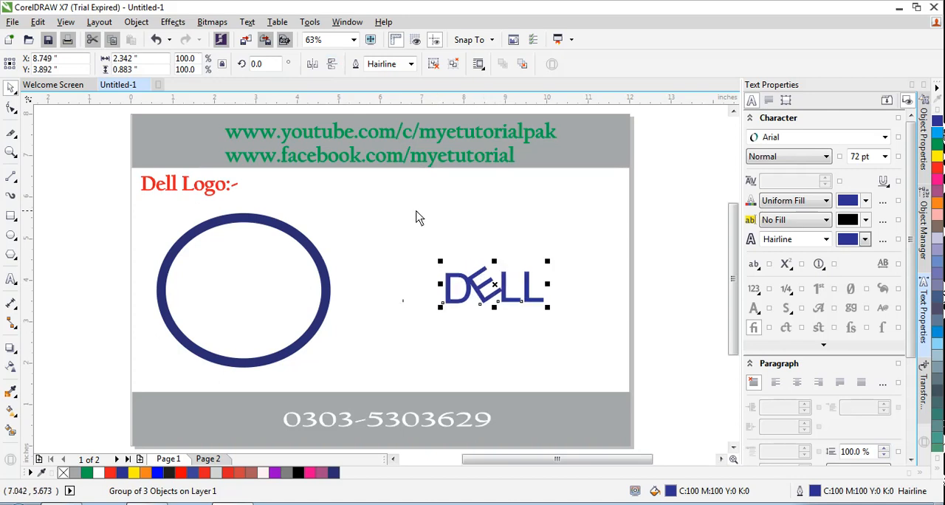
right_click(508, 286)
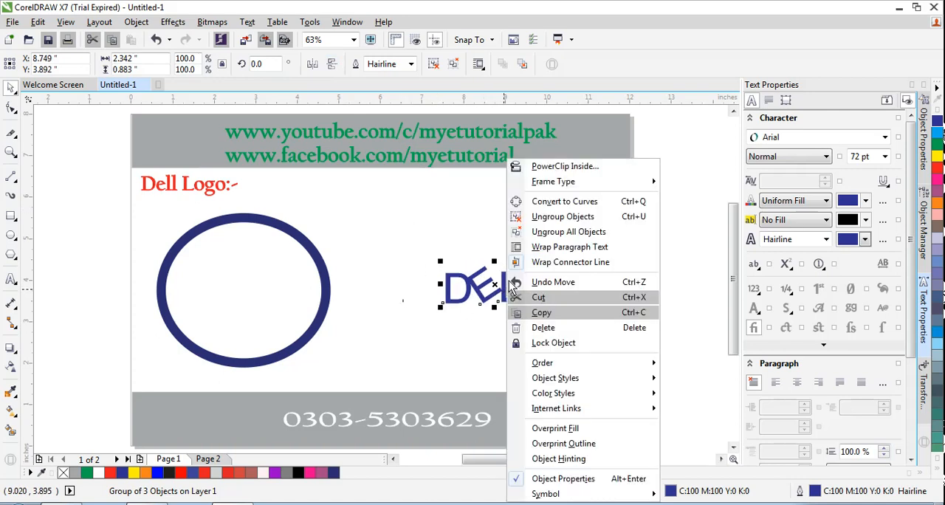
click(562, 216)
click(404, 275)
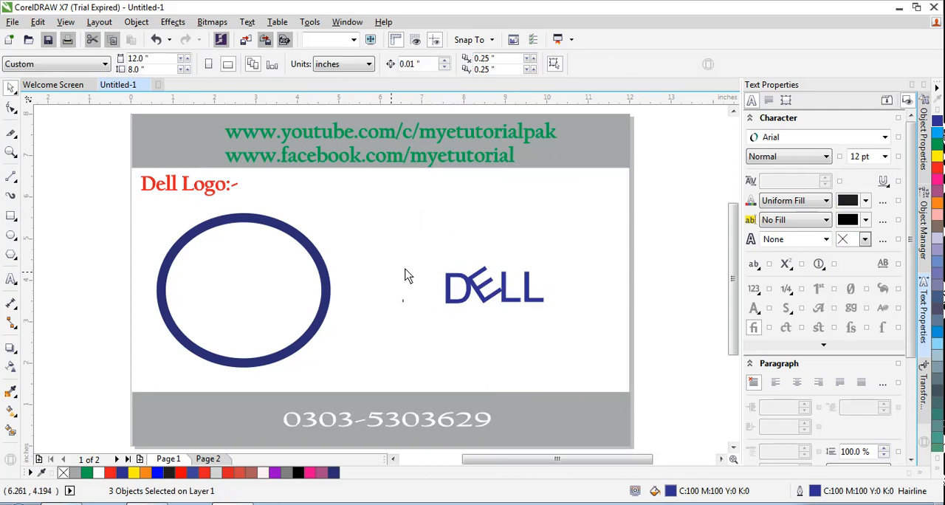
drag(413, 239, 566, 331)
click(416, 64)
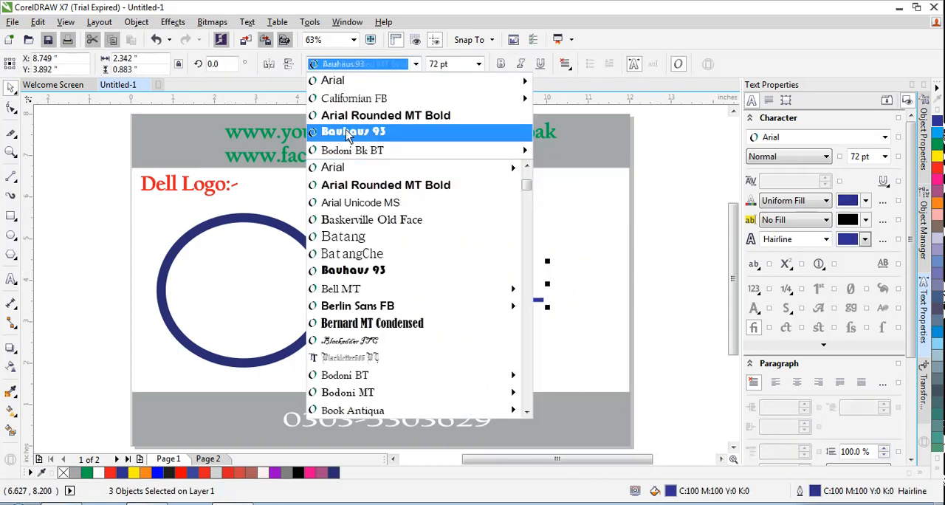
mouse_move(443, 166)
click(561, 306)
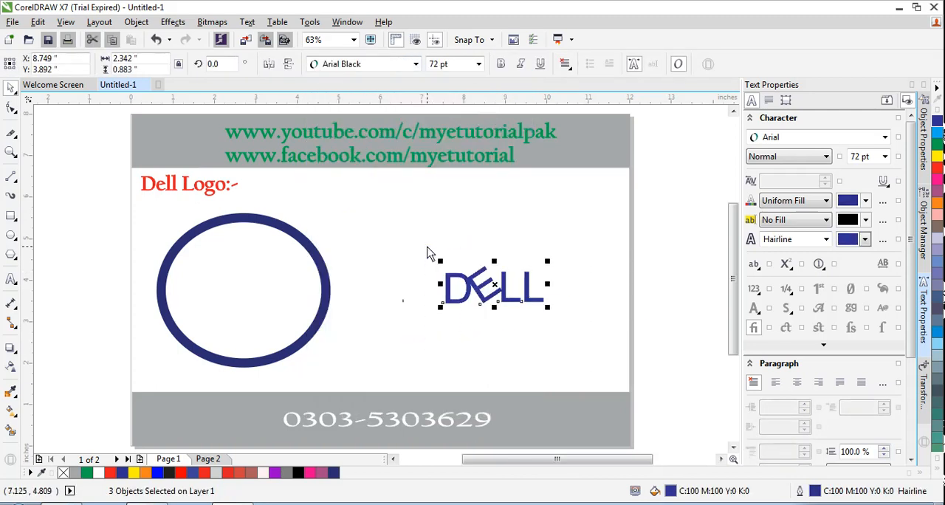
Step: Move all the DELL letters up to the page's right edge and change their font to Arial Unicode MS
drag(431, 253, 553, 338)
drag(509, 295, 655, 214)
click(415, 64)
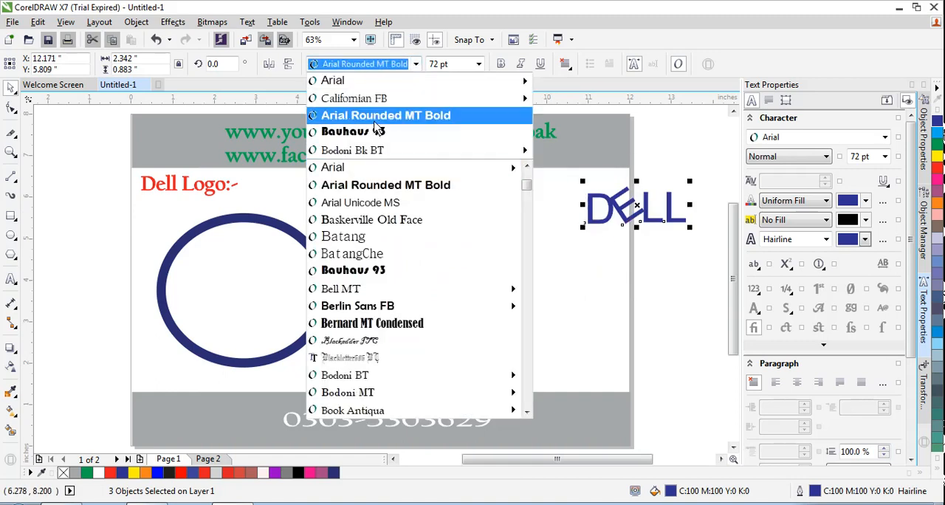
click(357, 209)
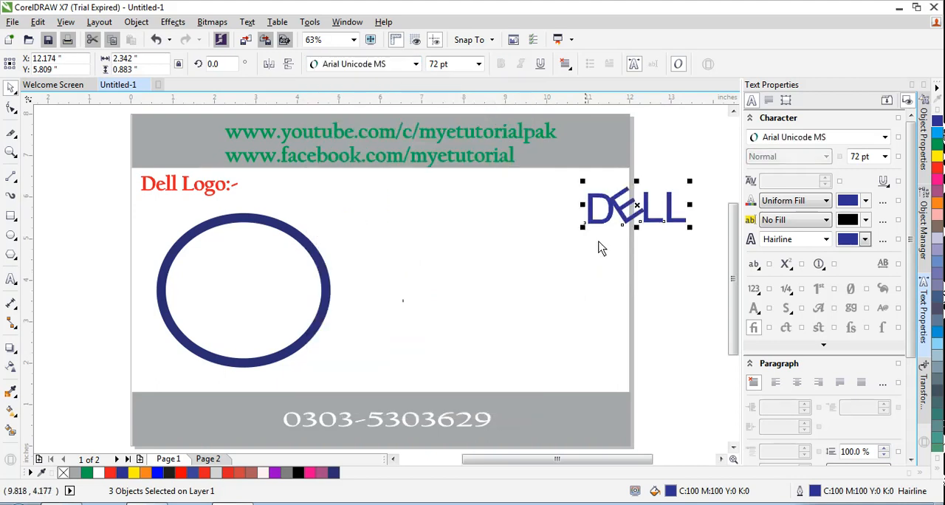
Step: Move the DELL letters into the middle of the ellipse and scale the whole logo down to about 3.53 by 3.11 inches
drag(670, 208, 282, 288)
key(Escape)
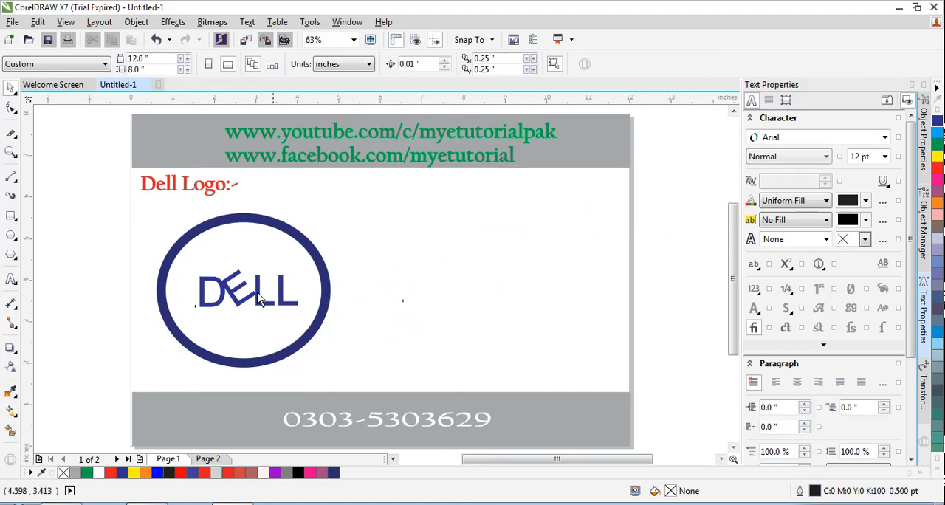
drag(145, 205, 359, 367)
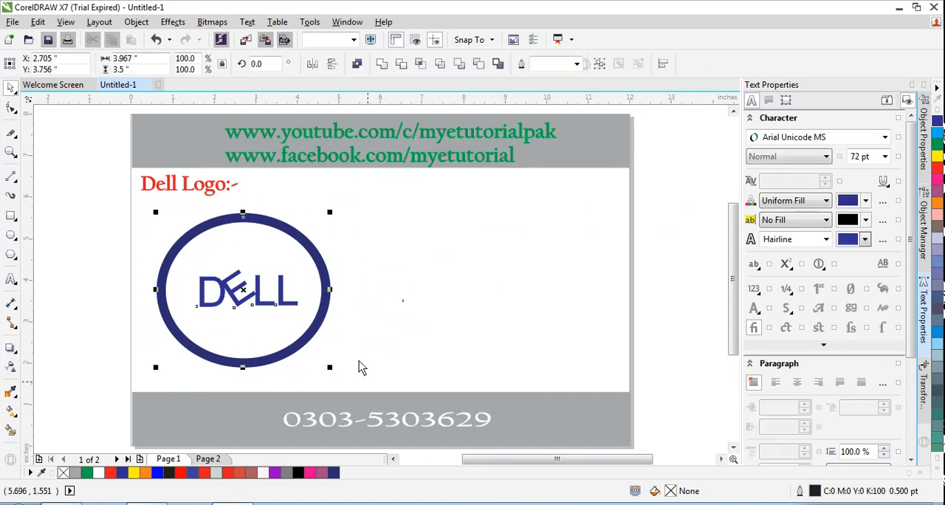
drag(330, 214, 317, 224)
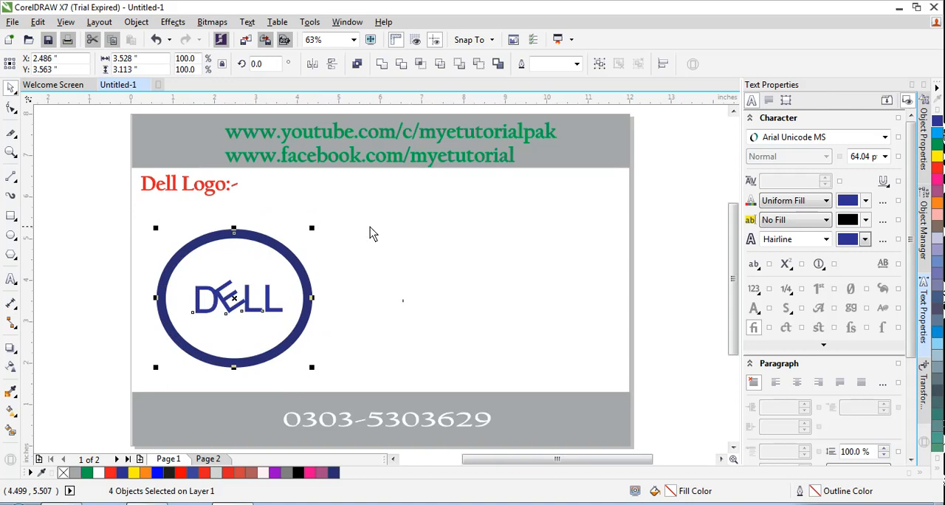
Step: Try a 12 pt outline on the ellipse and all the letters together, and undo it
click(576, 64)
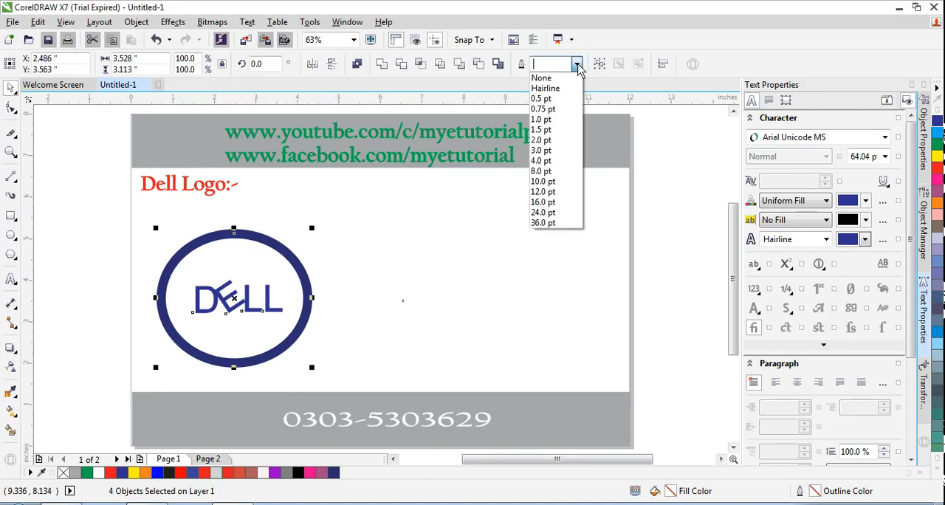
click(547, 197)
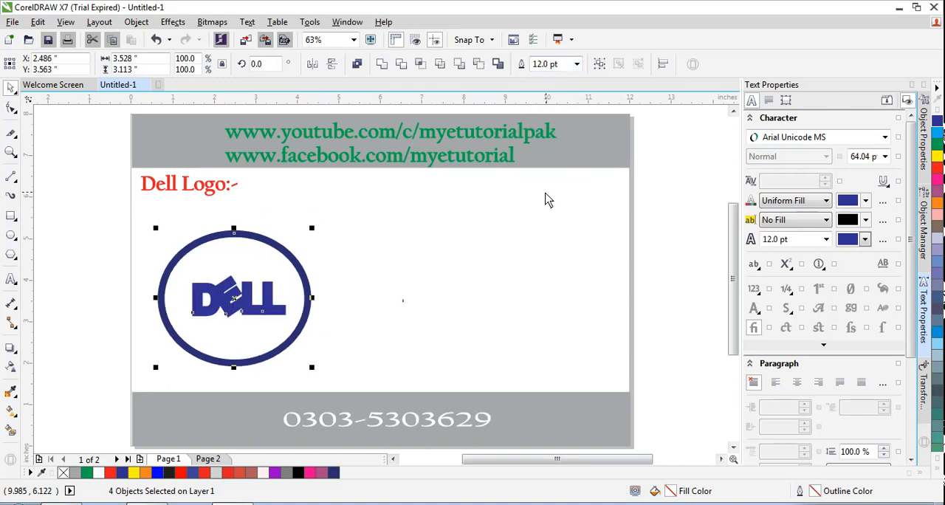
key(ctrl+z)
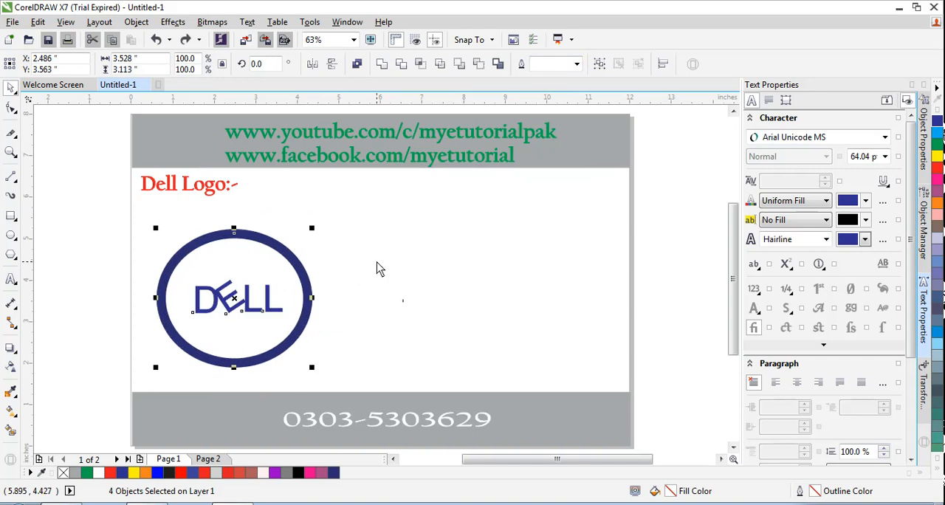
Step: Move the ellipse away to the right of the letters and set its outline width to 12 pt
click(380, 268)
click(271, 247)
drag(271, 248, 479, 232)
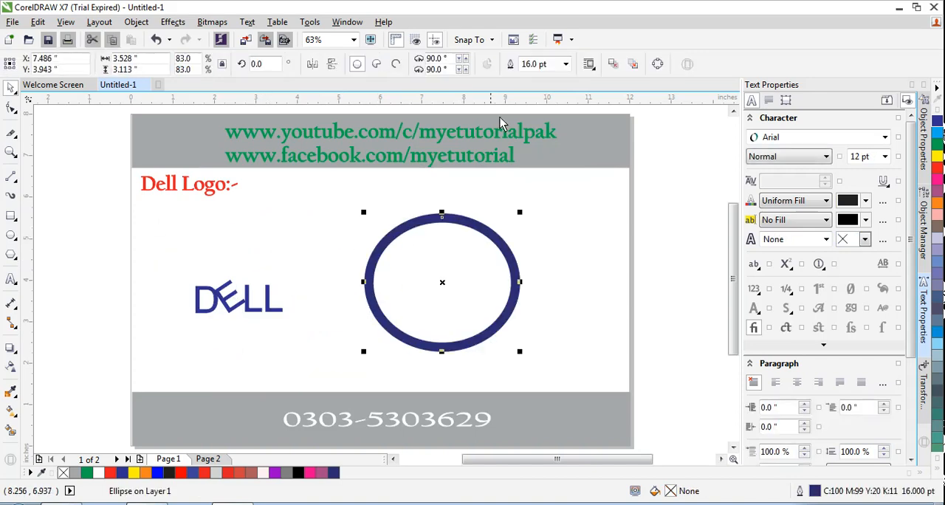
click(566, 64)
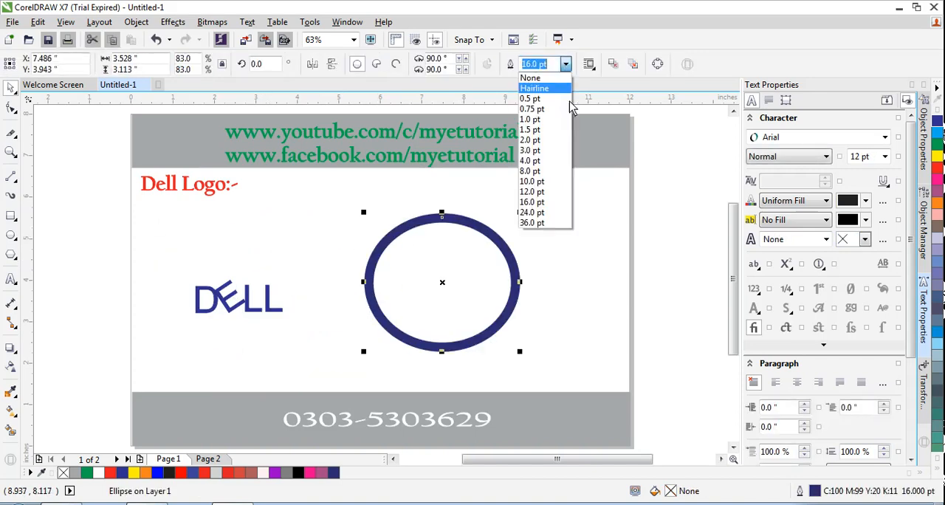
click(532, 193)
Step: Group the DELL letters and move the group into the centre of the ellipse
click(232, 310)
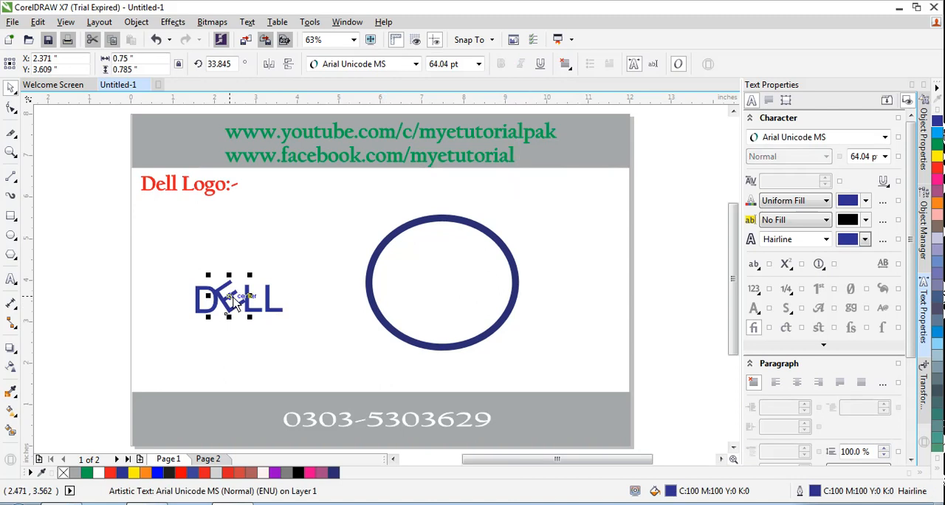
drag(204, 320, 310, 329)
right_click(243, 299)
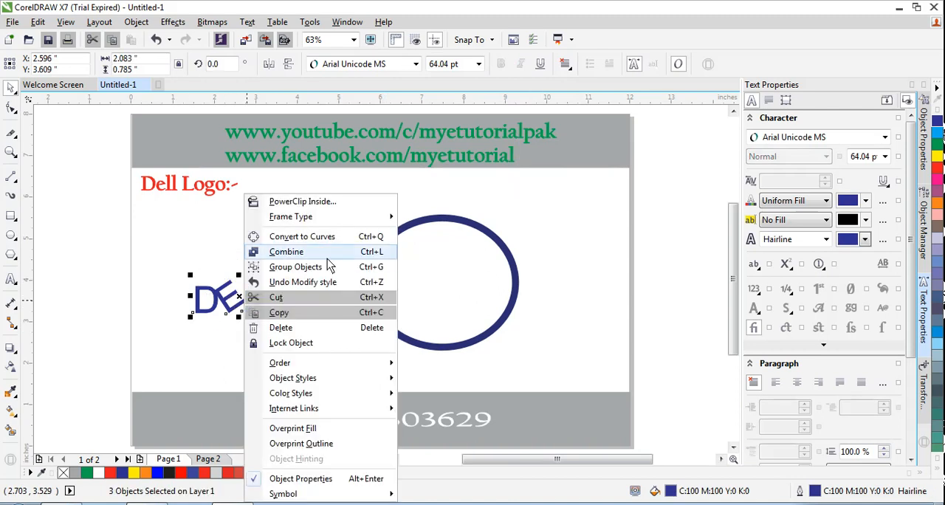
click(296, 266)
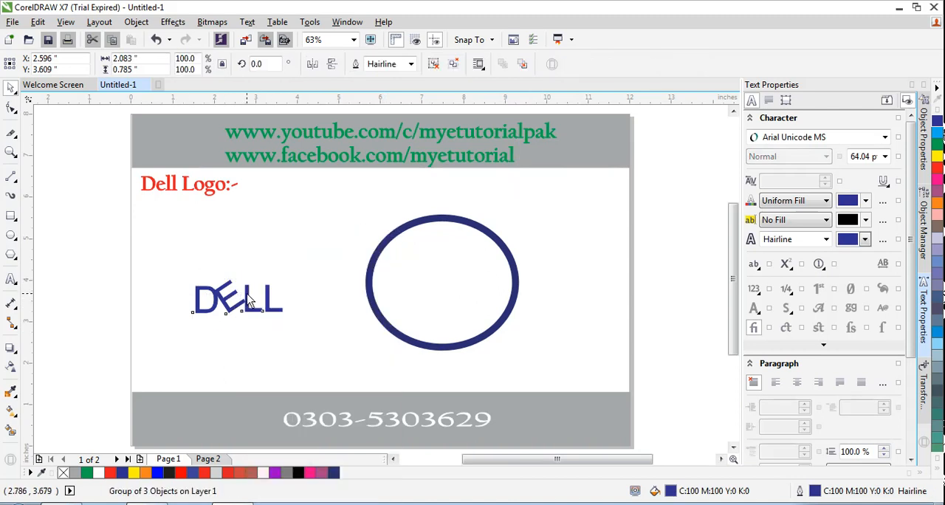
drag(254, 299, 453, 283)
drag(455, 282, 456, 283)
click(306, 273)
Step: Group the ellipse with the DELL letters and move the finished logo to the middle of the page
drag(361, 191, 537, 361)
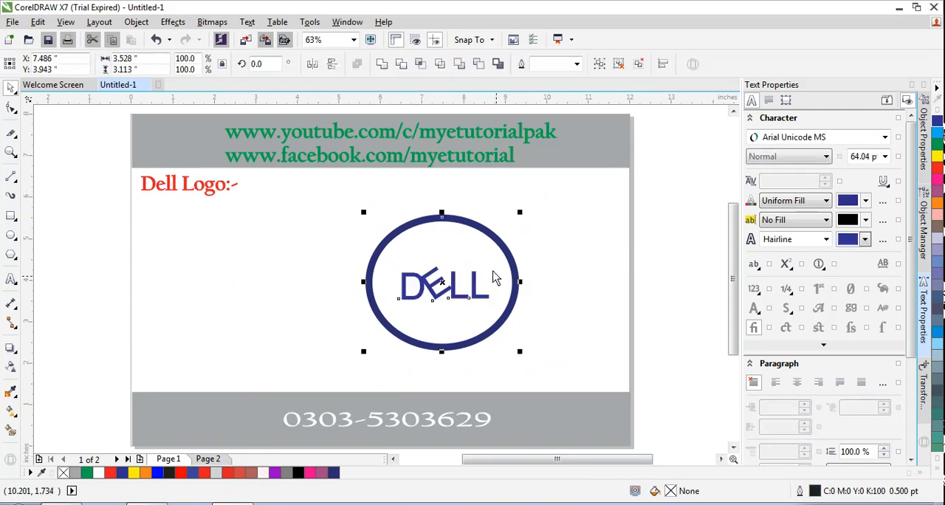
right_click(461, 284)
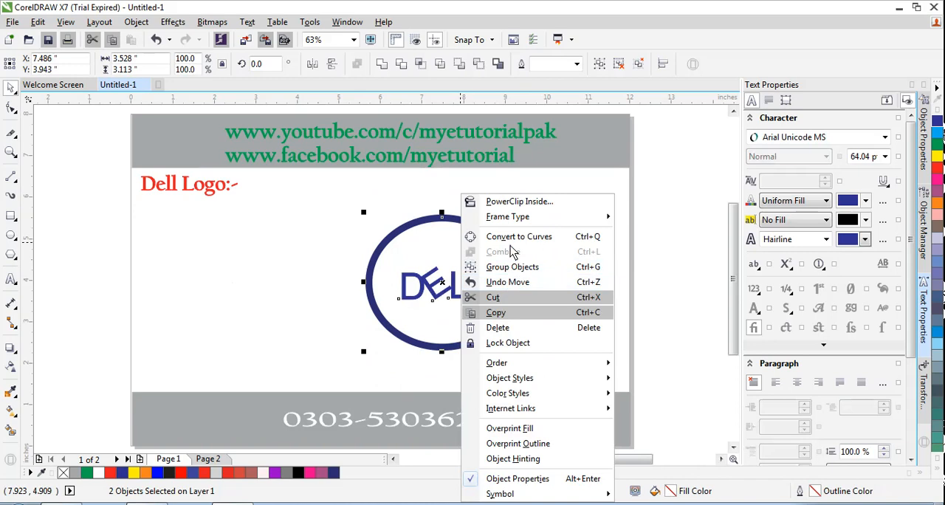
click(513, 267)
drag(464, 266, 386, 266)
click(293, 267)
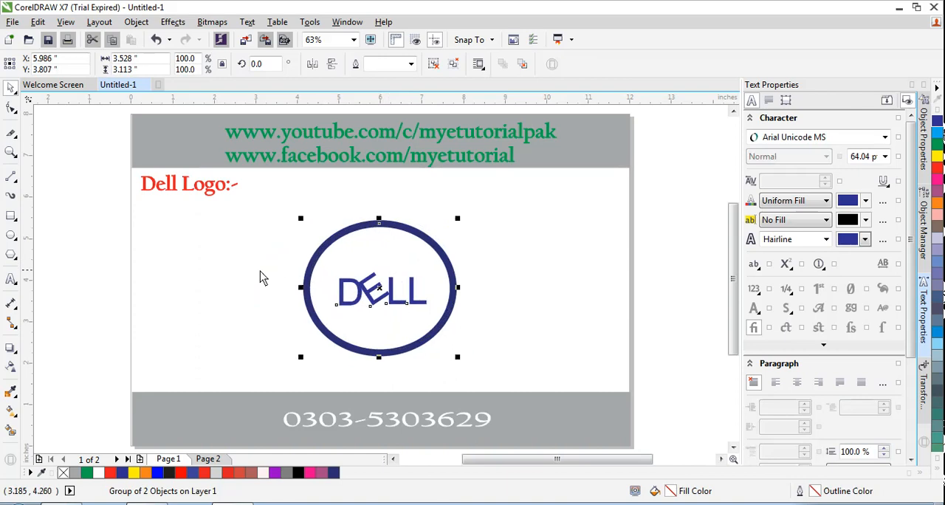
click(240, 318)
Step: Switch to the browser with the Dell logo image search, close the loading tab and return to CorelDRAW
key(alt+Tab)
scroll(378, 312, down, 1)
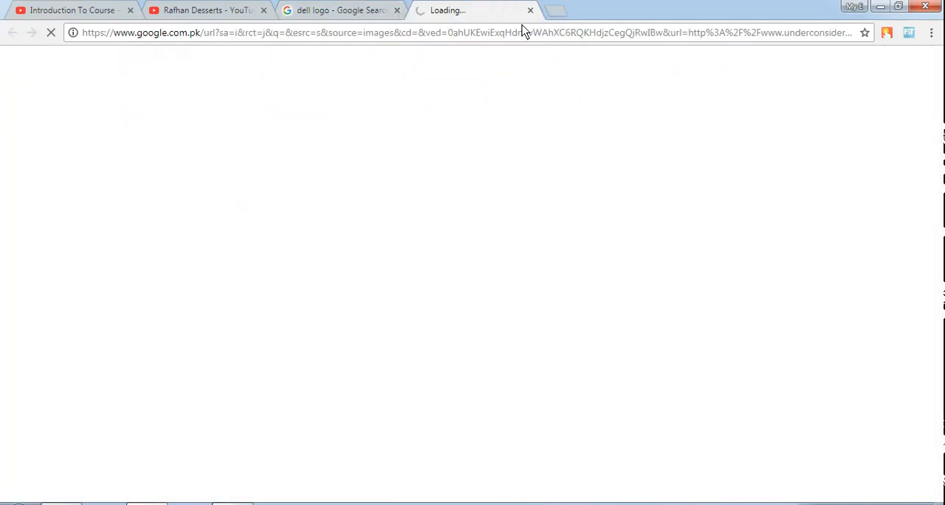
click(531, 17)
key(alt+Tab)
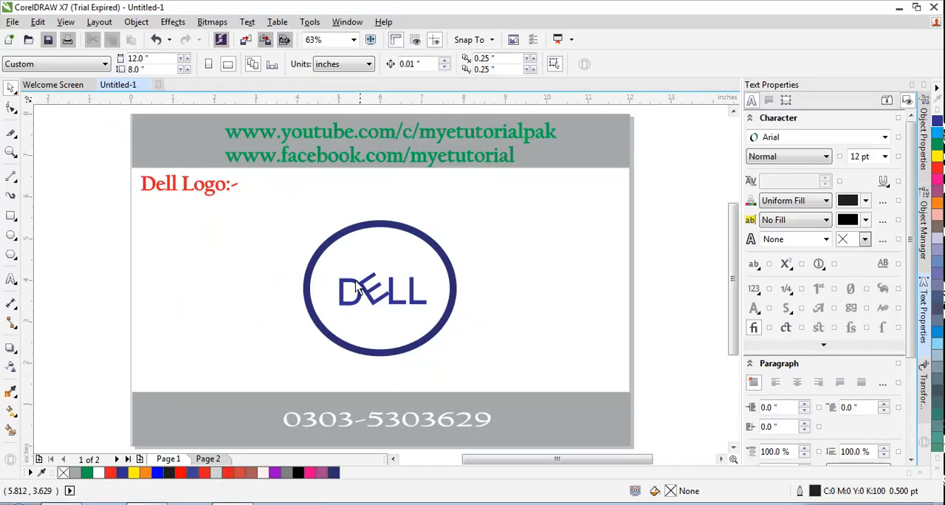
drag(290, 199, 489, 386)
click(563, 281)
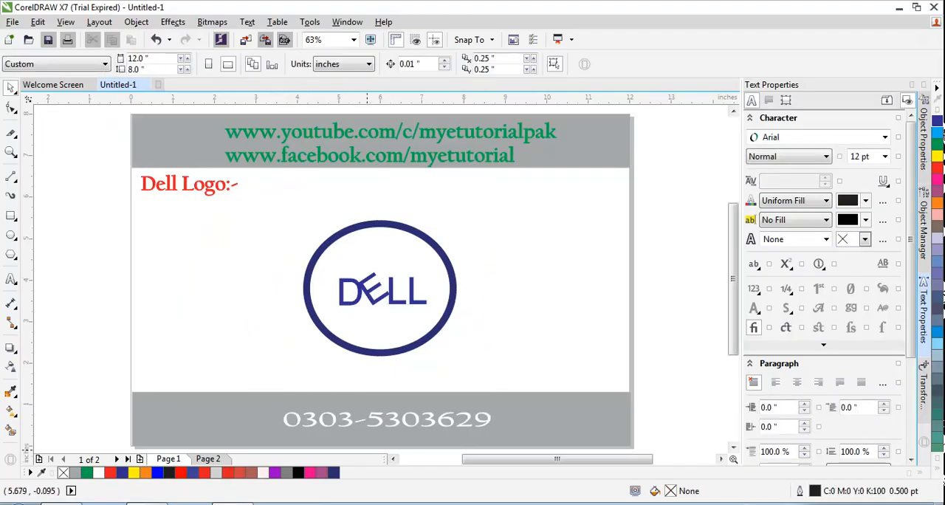
click(823, 504)
right_click(801, 445)
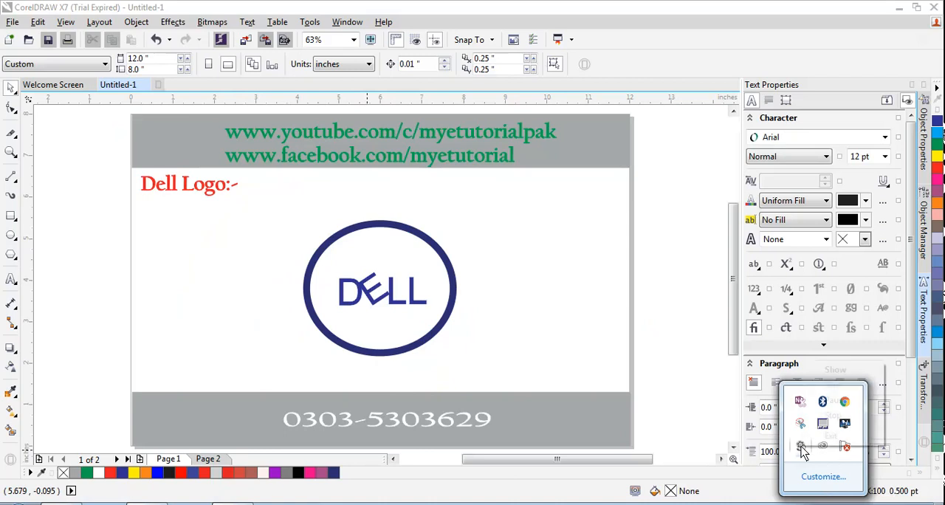